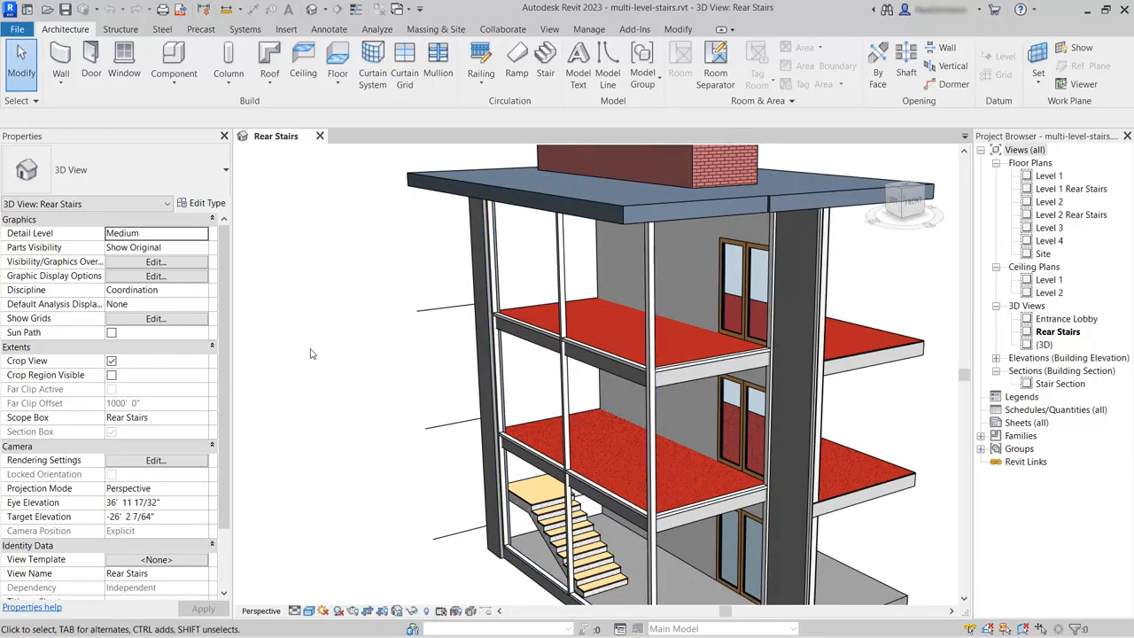
Open the Stair Section view and examine the existing stair between Level 1 and Level 2
left_click(1059, 383)
double_click(1059, 384)
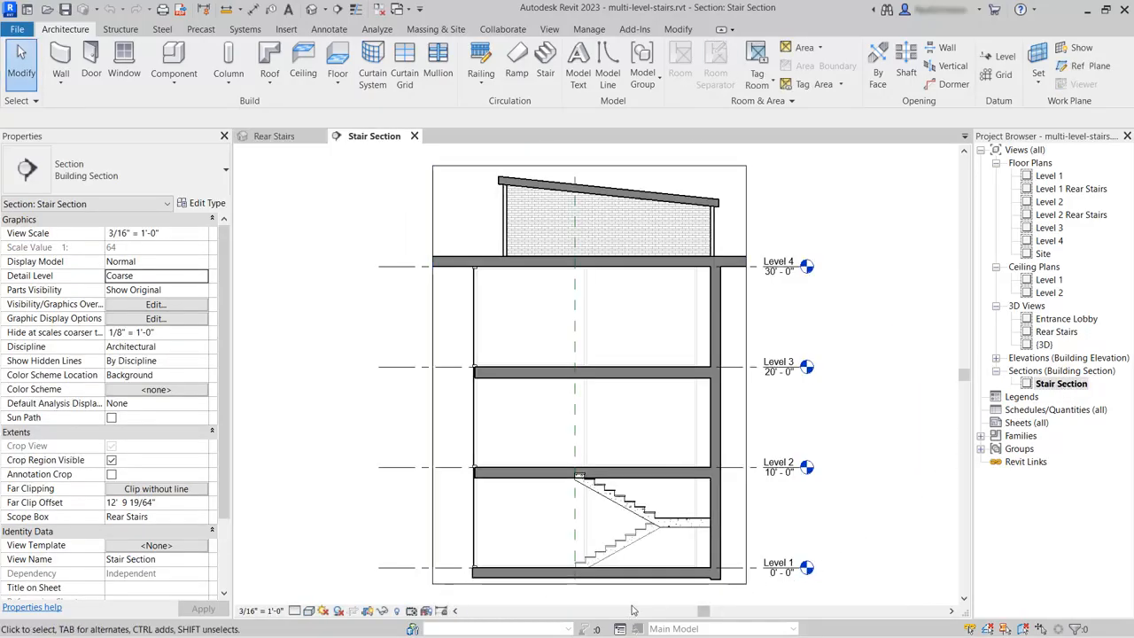
scroll(640, 558, "up", 4)
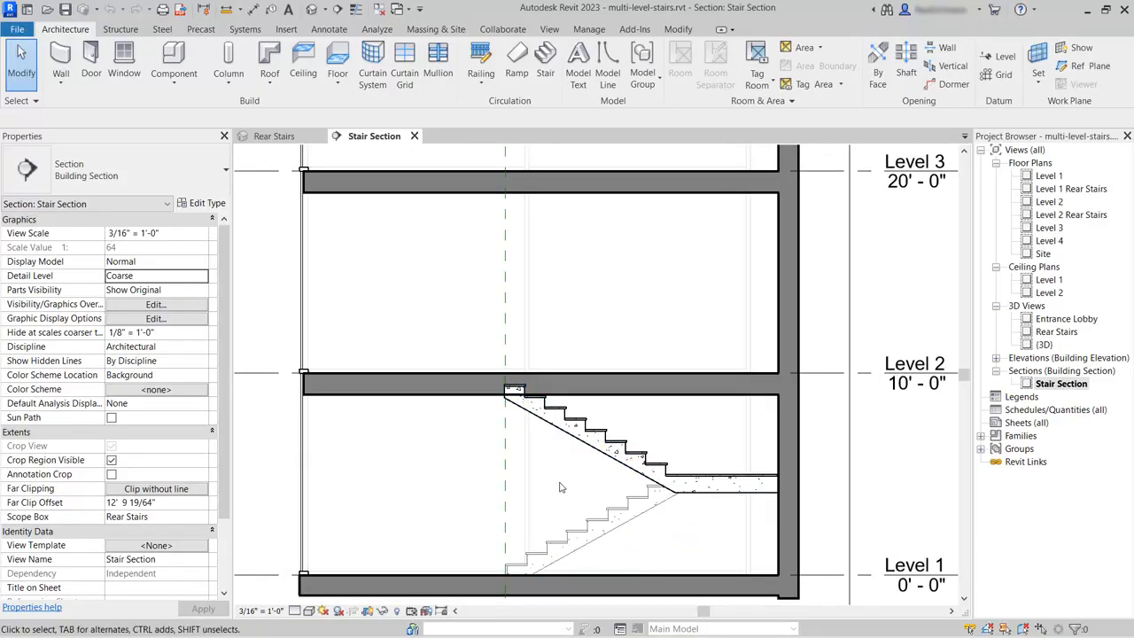
scroll(558, 483, "down", 2)
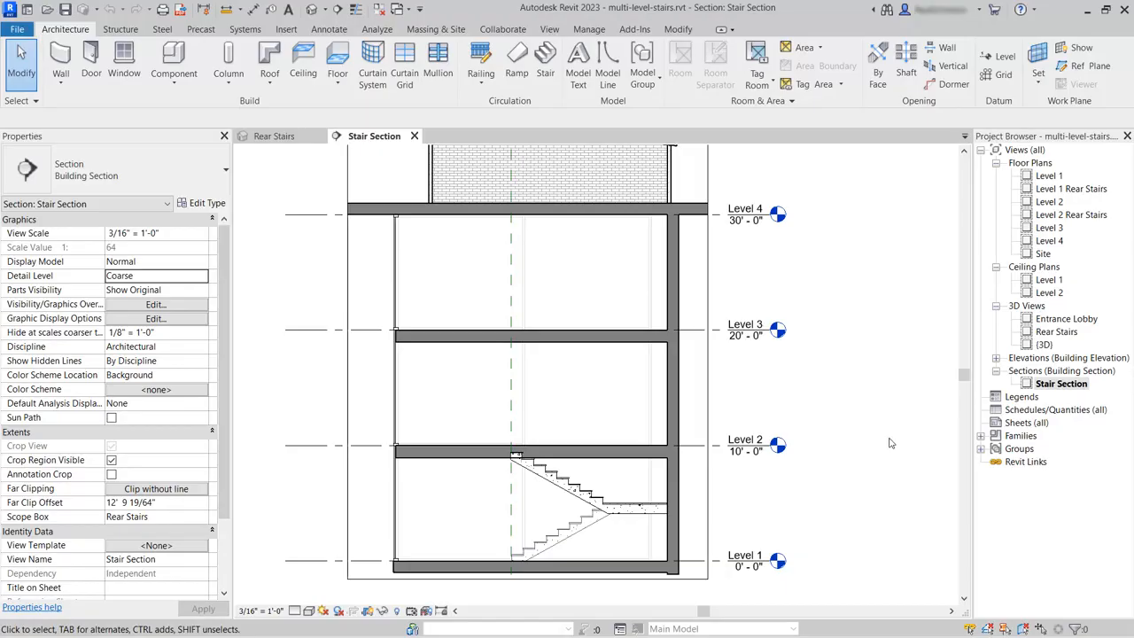
Turn the Level 1 to Level 2 stair into a multistory stair by connecting it to Level 3 and Level 4
left_click(637, 508)
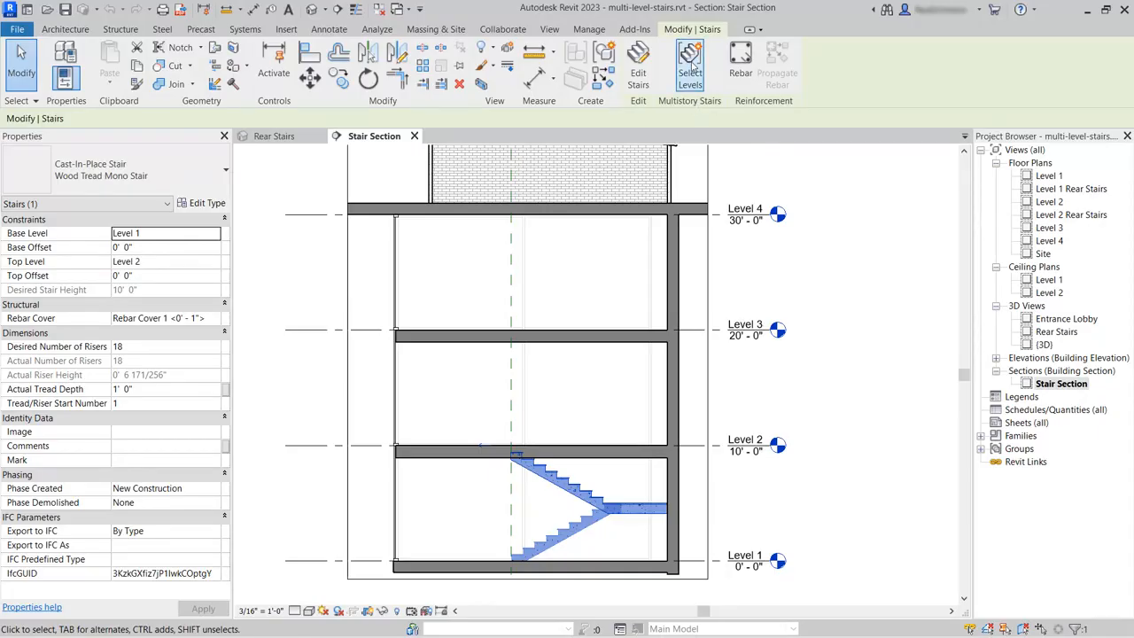
left_click(692, 71)
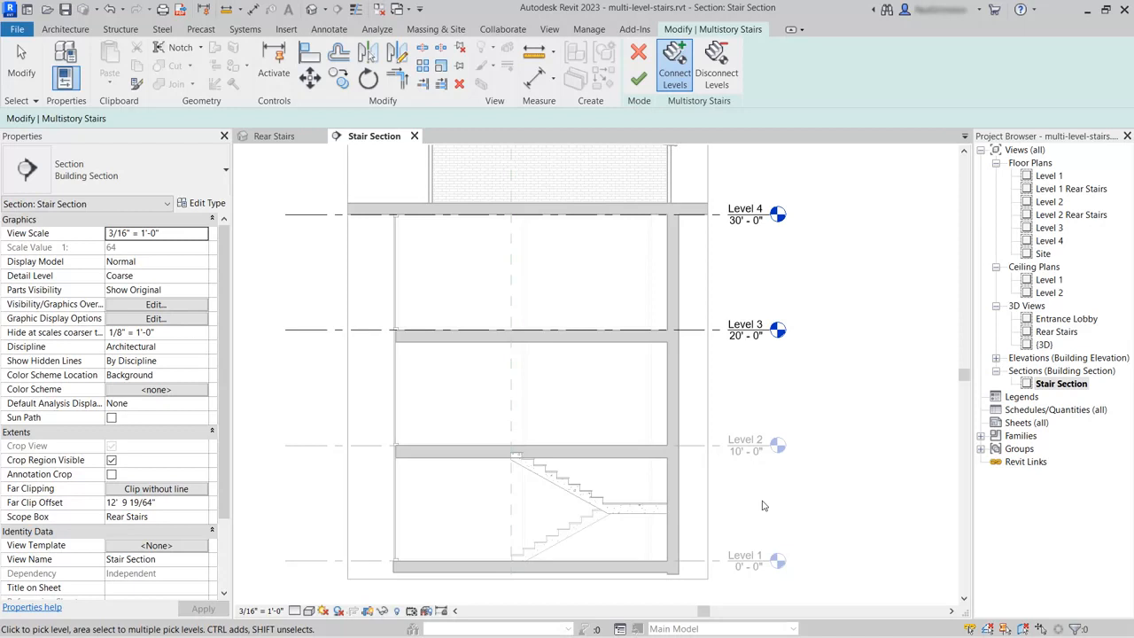
left_click(748, 328)
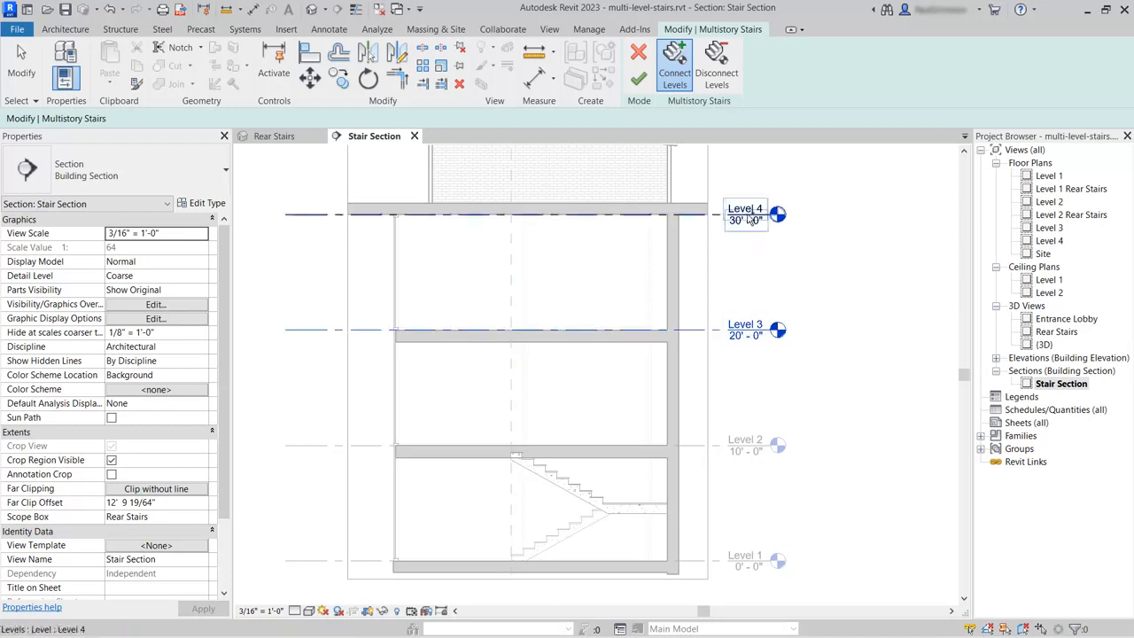
left_click(748, 216)
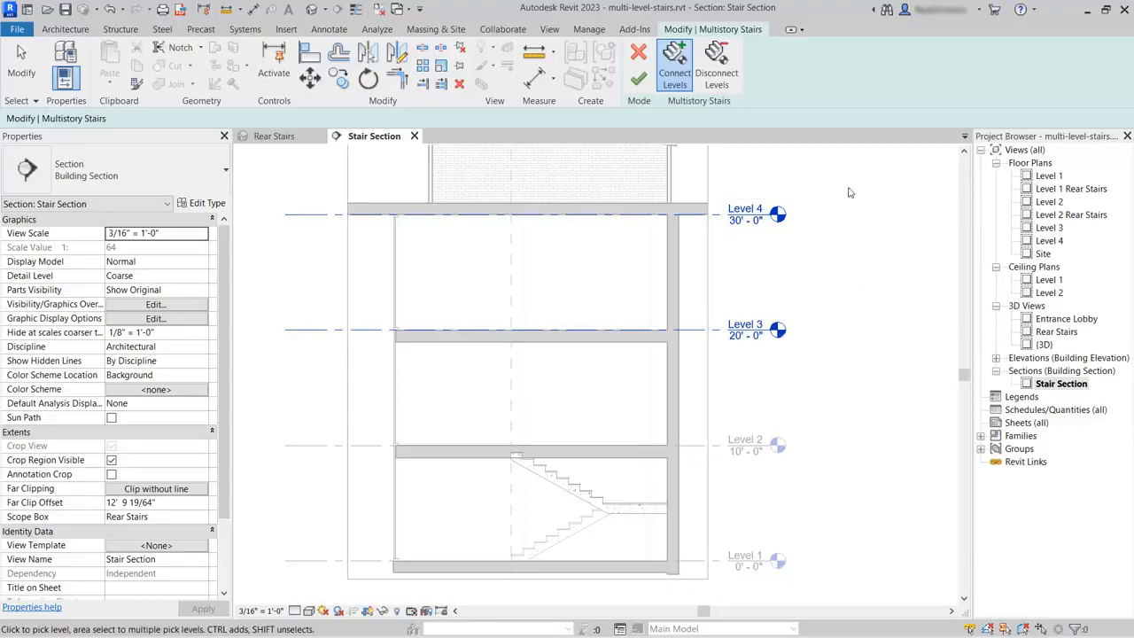
left_click(638, 79)
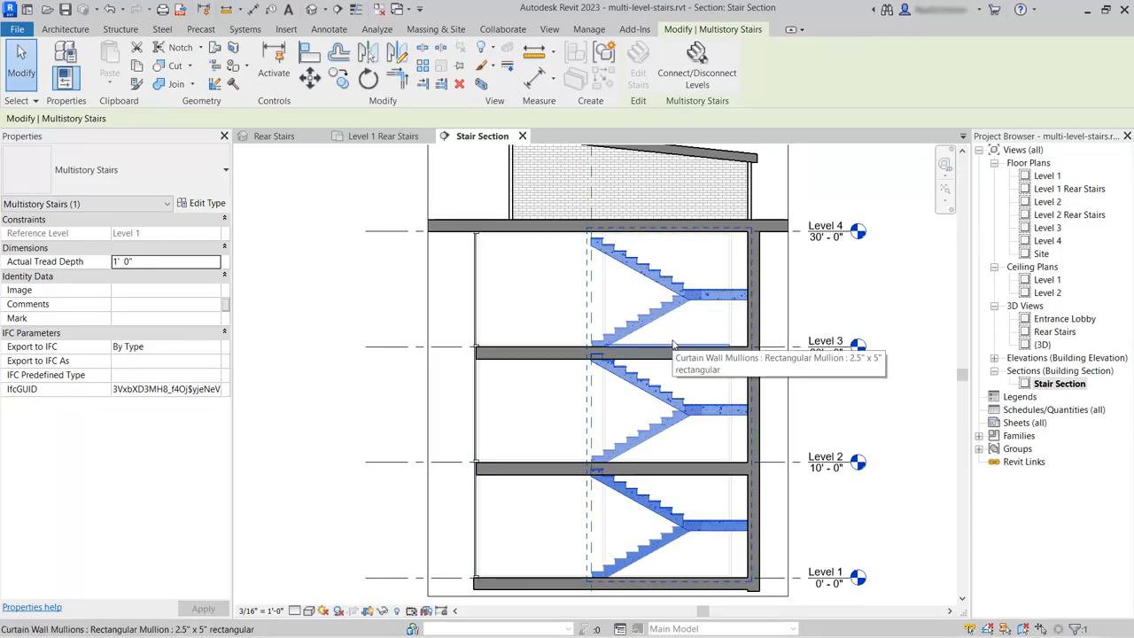
left_click(907, 524)
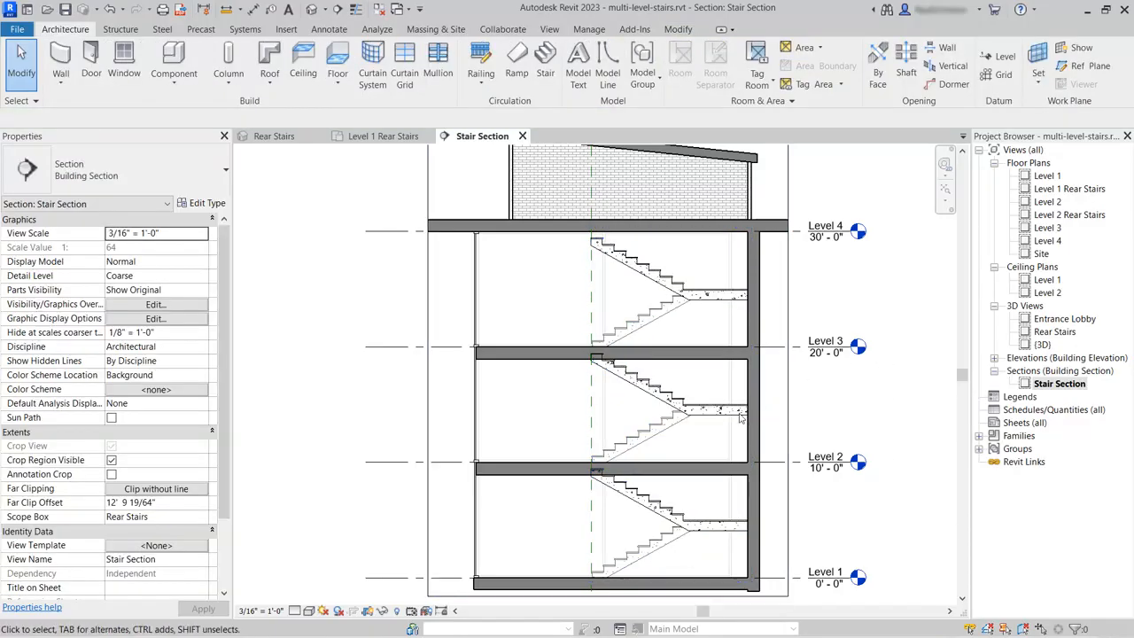
Select the stair group inside the multistory stair and unpin the topmost stair, between Level 3 and Level 4, from it
left_click(699, 419)
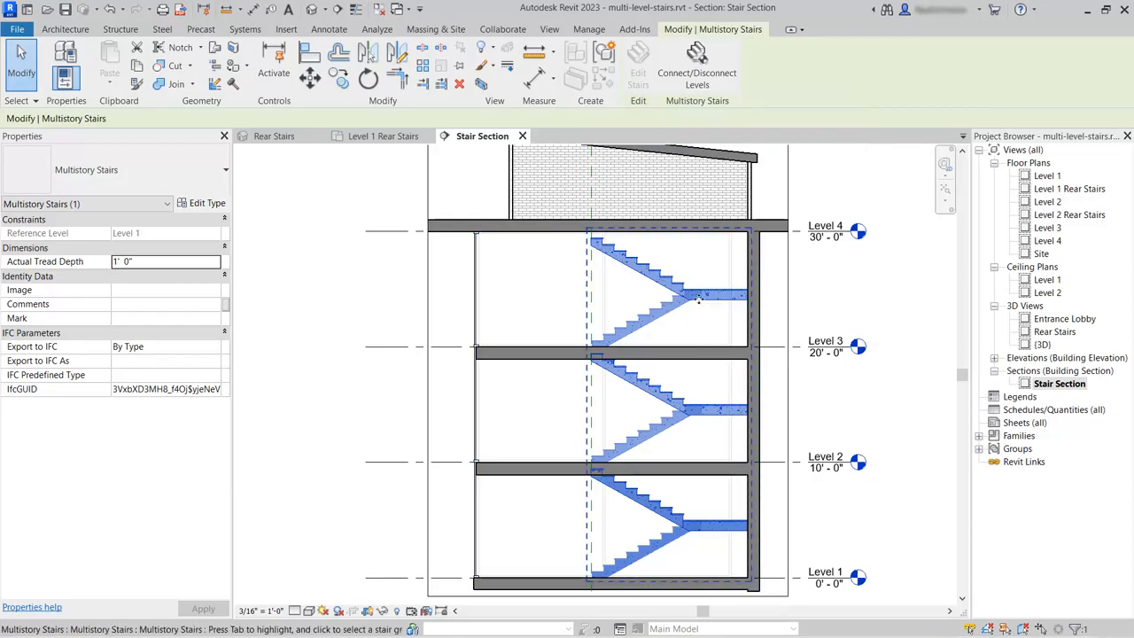
key("Tab")
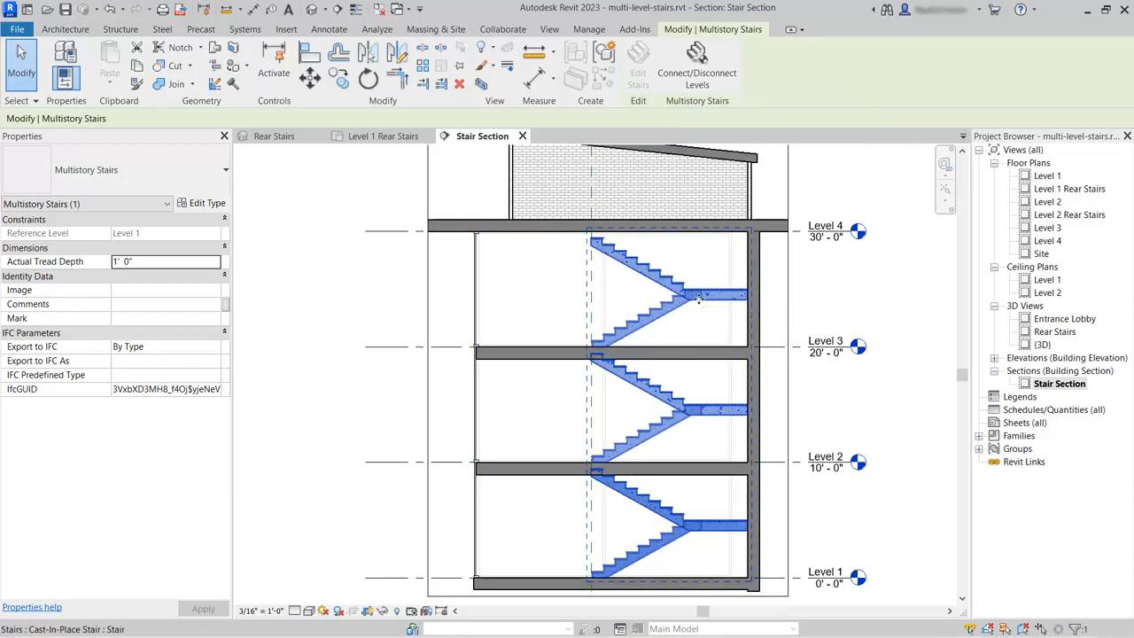
left_click(698, 302)
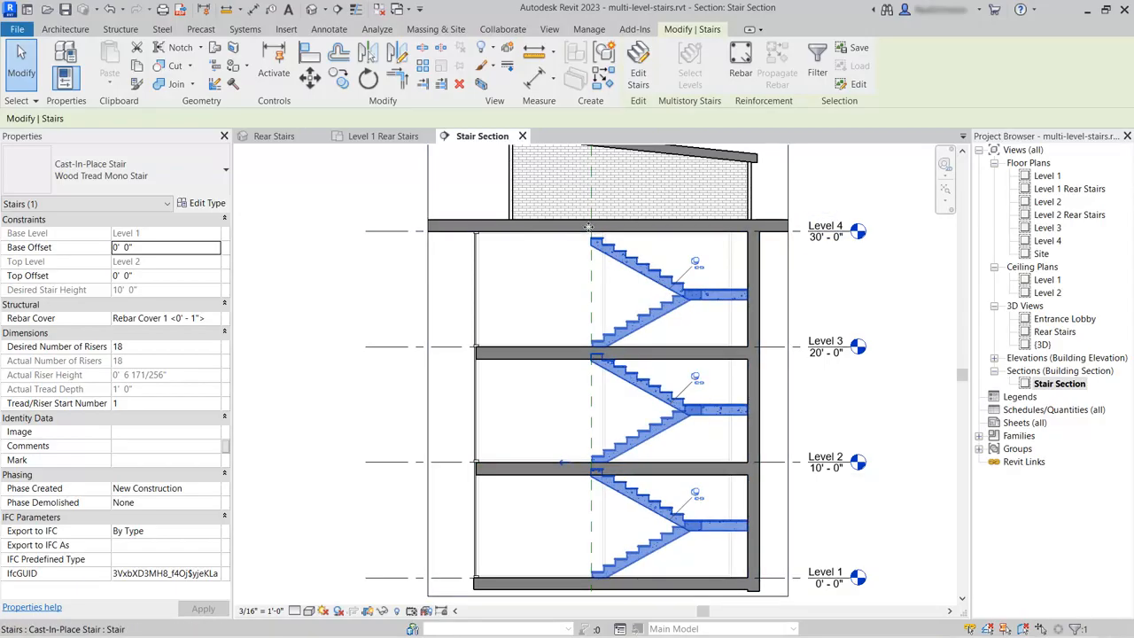
scroll(591, 232, "up", 3)
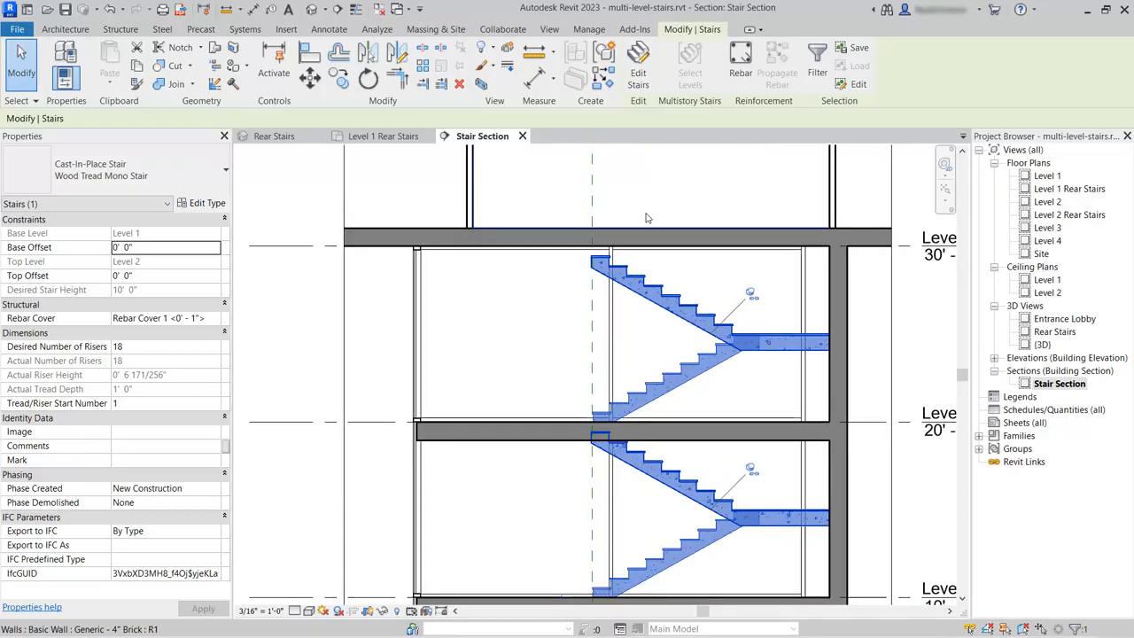
middle_click_drag(612, 240, 520, 260)
scroll(524, 252, "up", 1)
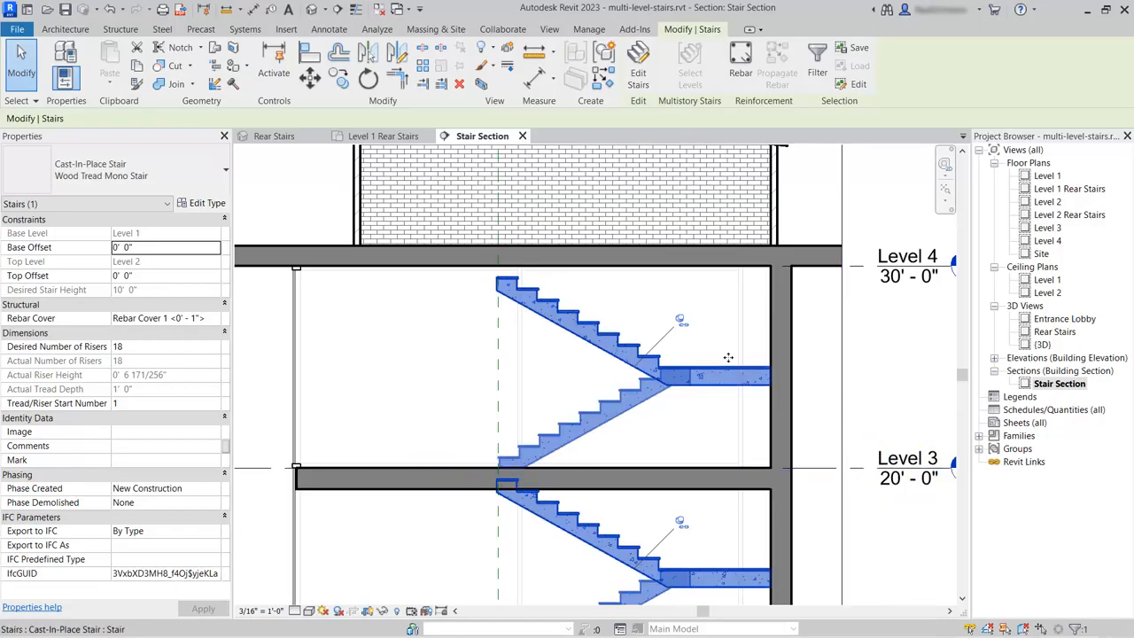
left_click(682, 319)
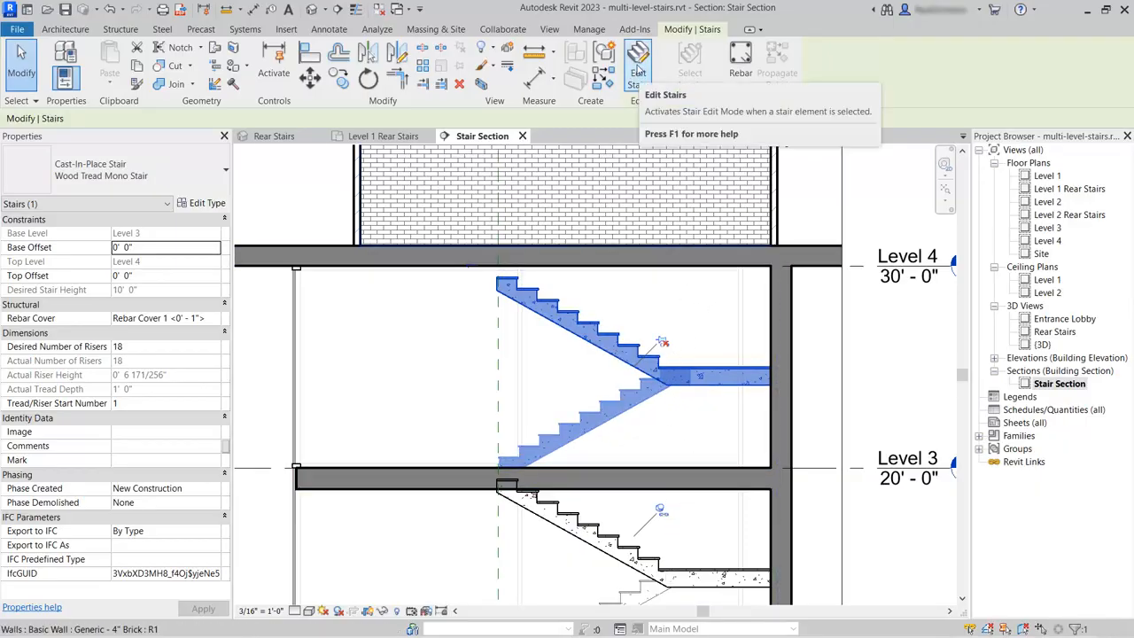
Edit the unpinned top stair, extending its upper run at the Level 4 end to 11 risers, and finish the edit
left_click(638, 71)
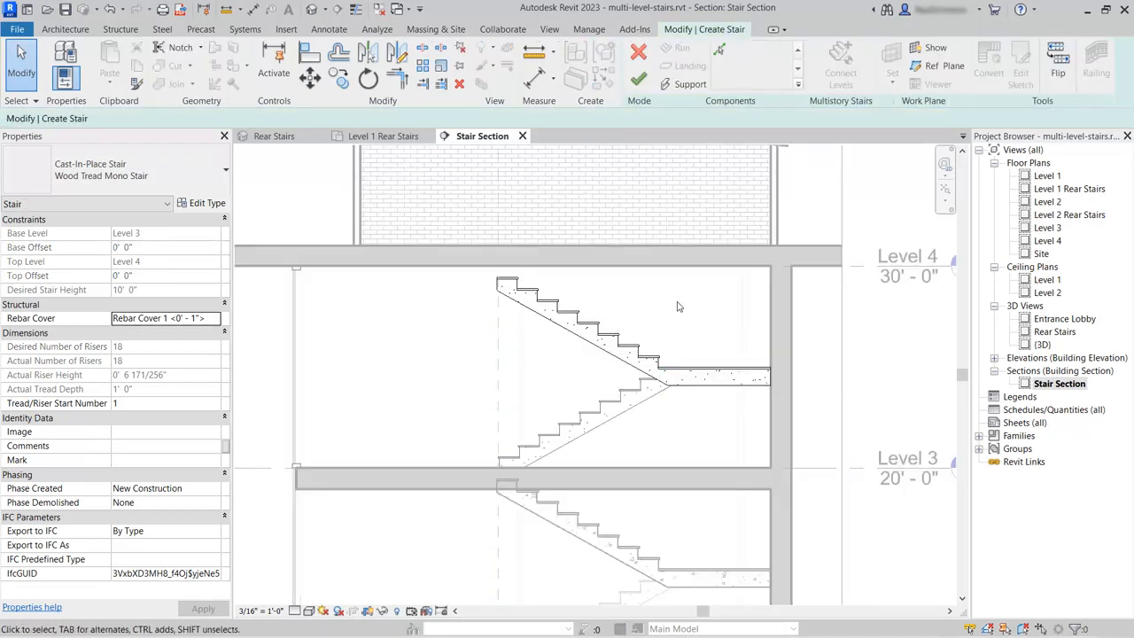
left_click(565, 308)
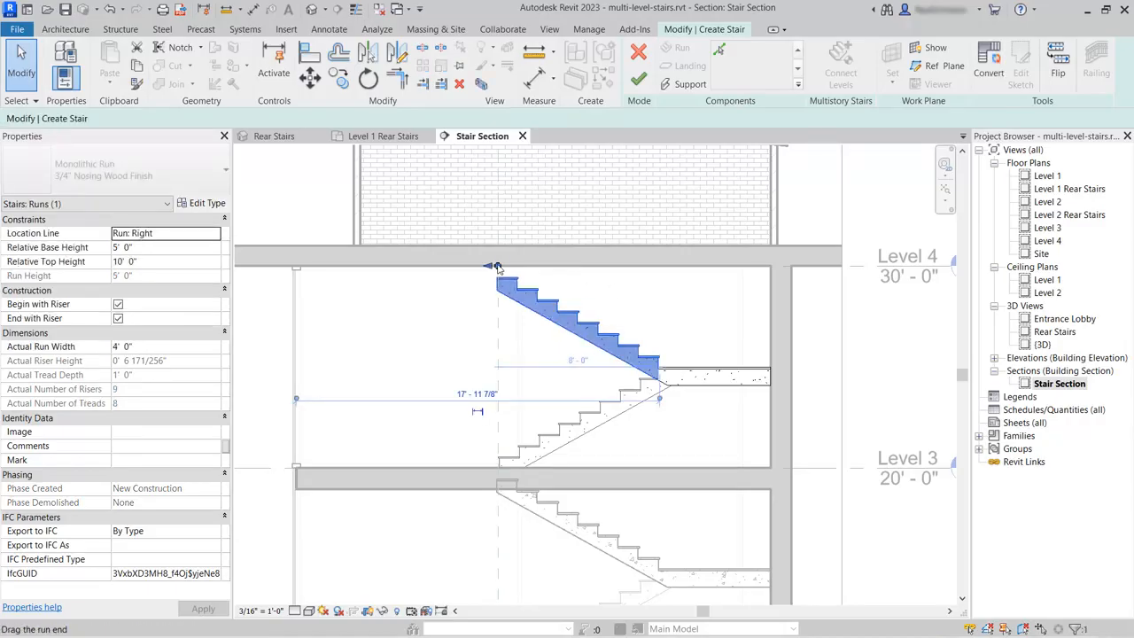
left_click_drag(496, 266, 455, 244)
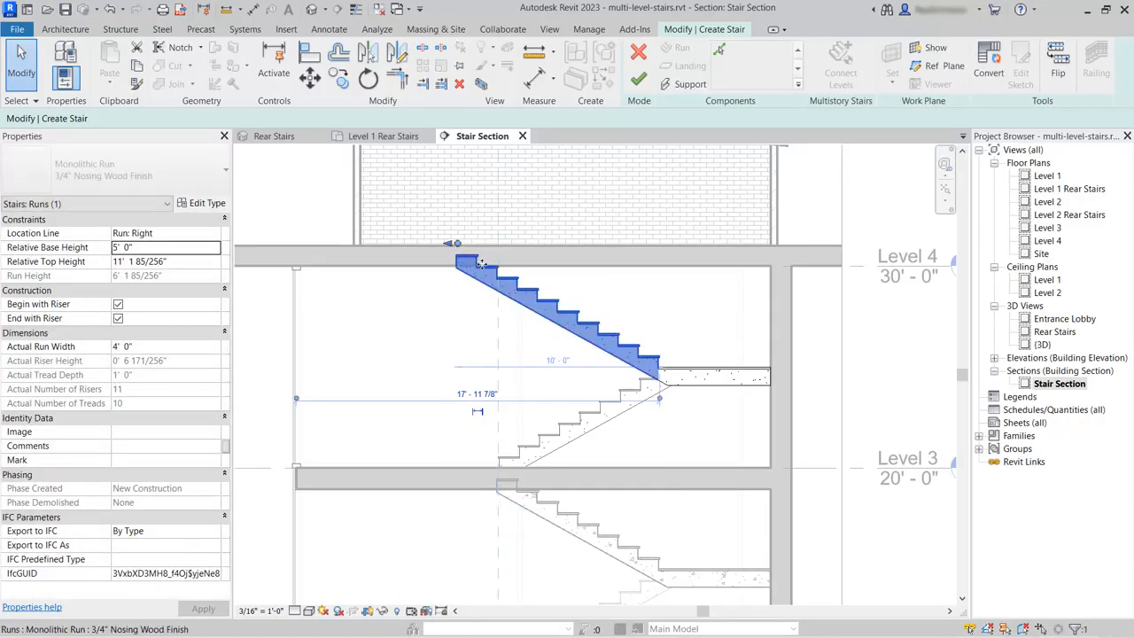
left_click(823, 331)
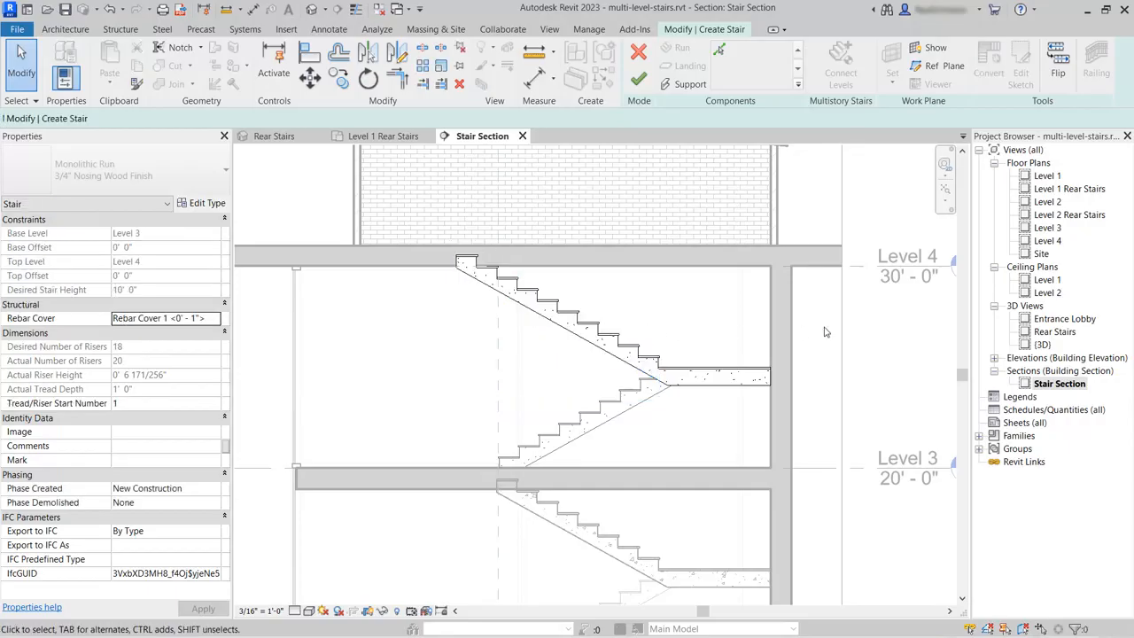
left_click(638, 78)
left_click(847, 428)
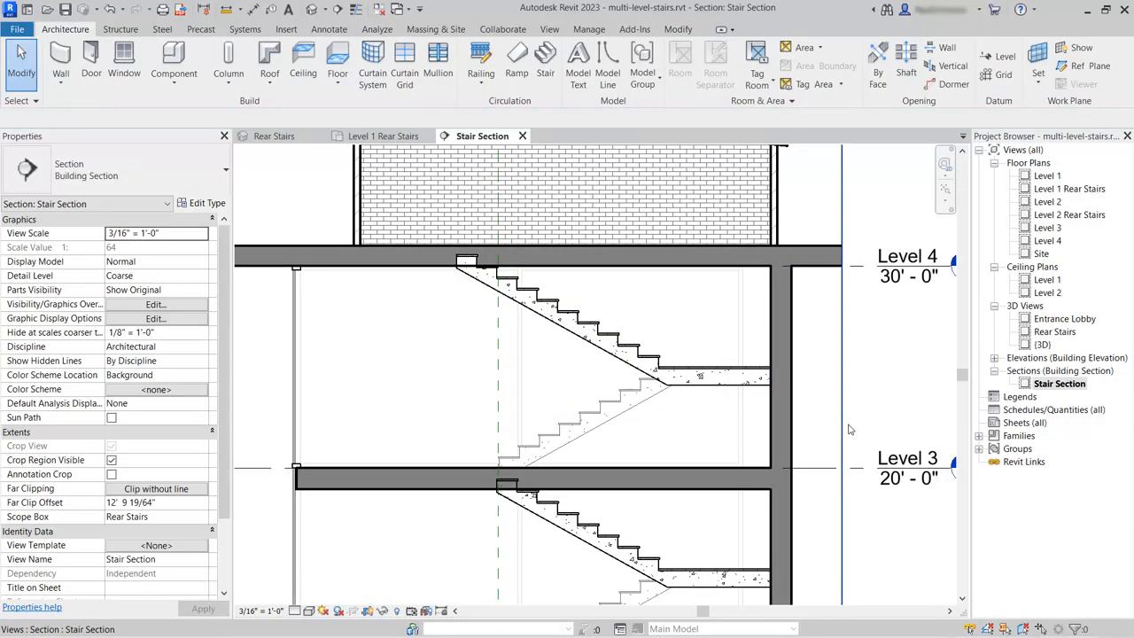
Select the whole multistory stair in the section and examine its flights and floor intersections in the Rear Stairs 3D view
scroll(599, 295, "down", 3)
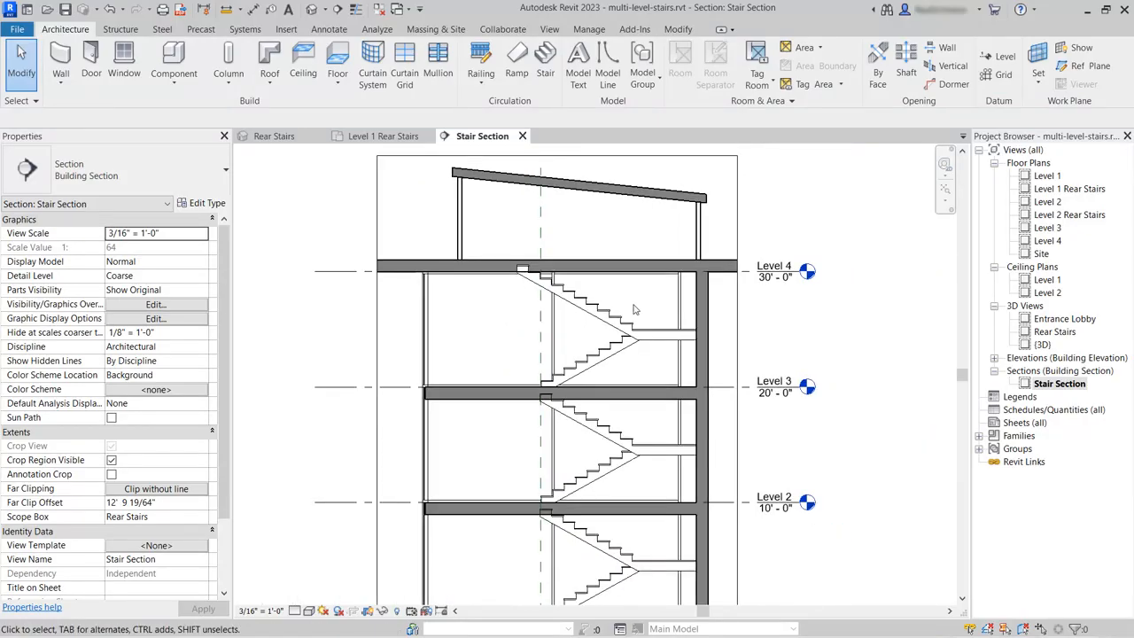
scroll(633, 309, "down", 2)
left_click(706, 387)
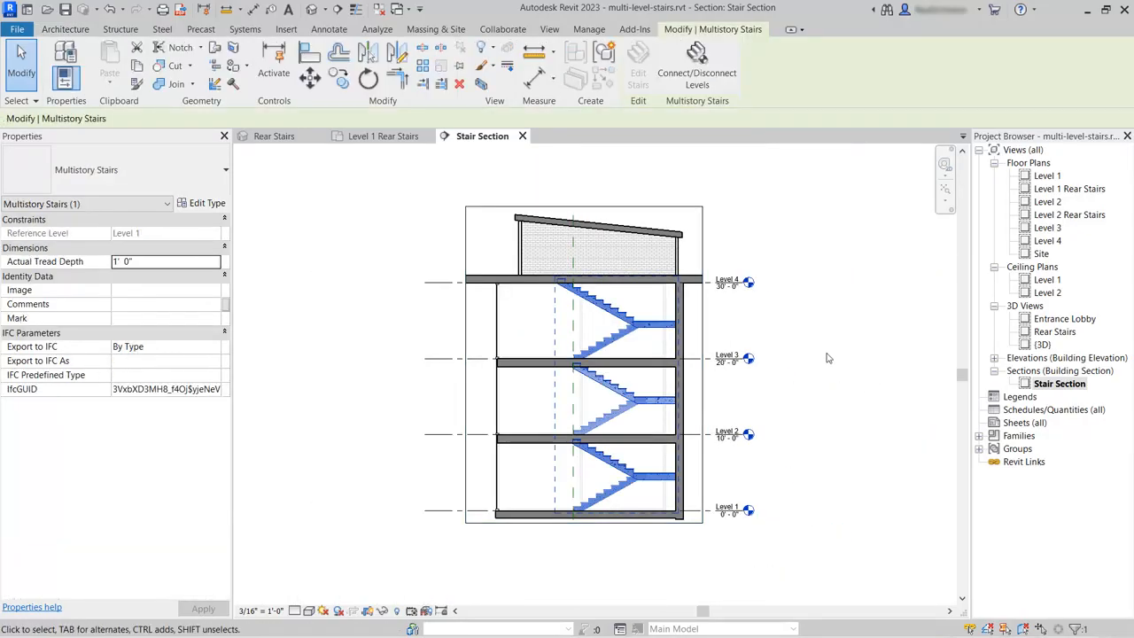
scroll(795, 320, "up", 1)
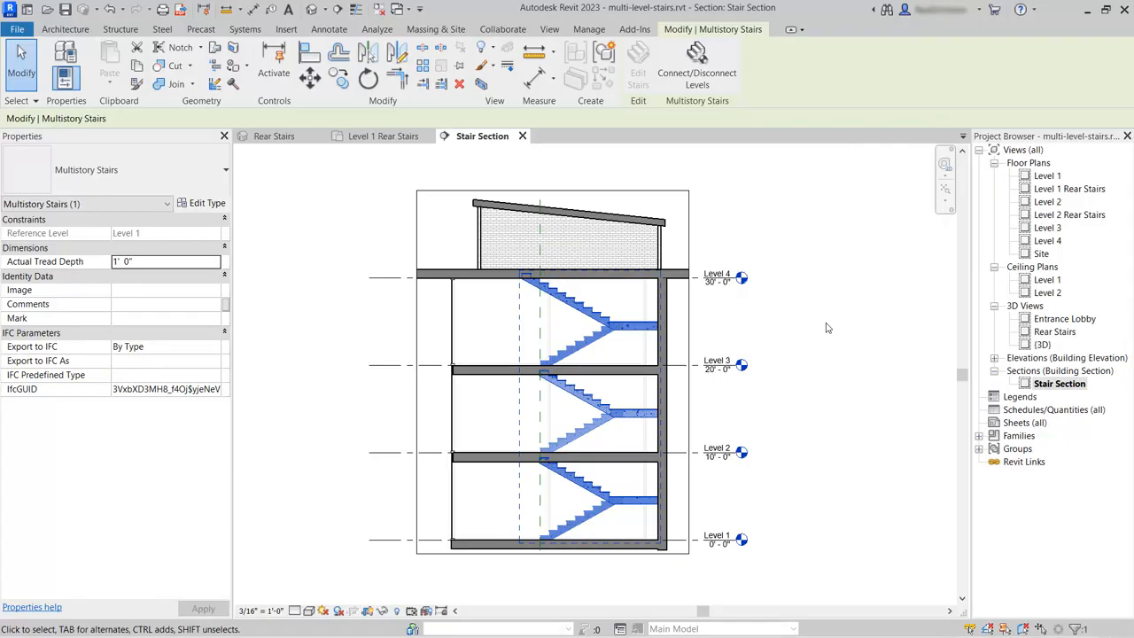
left_click(273, 136)
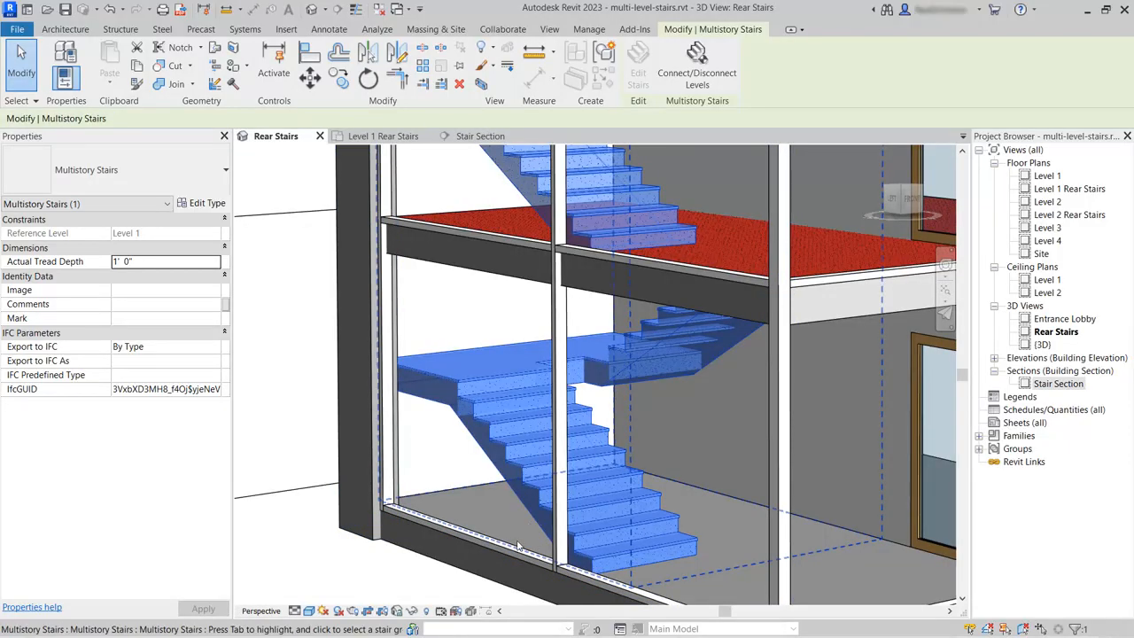
scroll(522, 554, "up", 2)
scroll(551, 363, "down", 5)
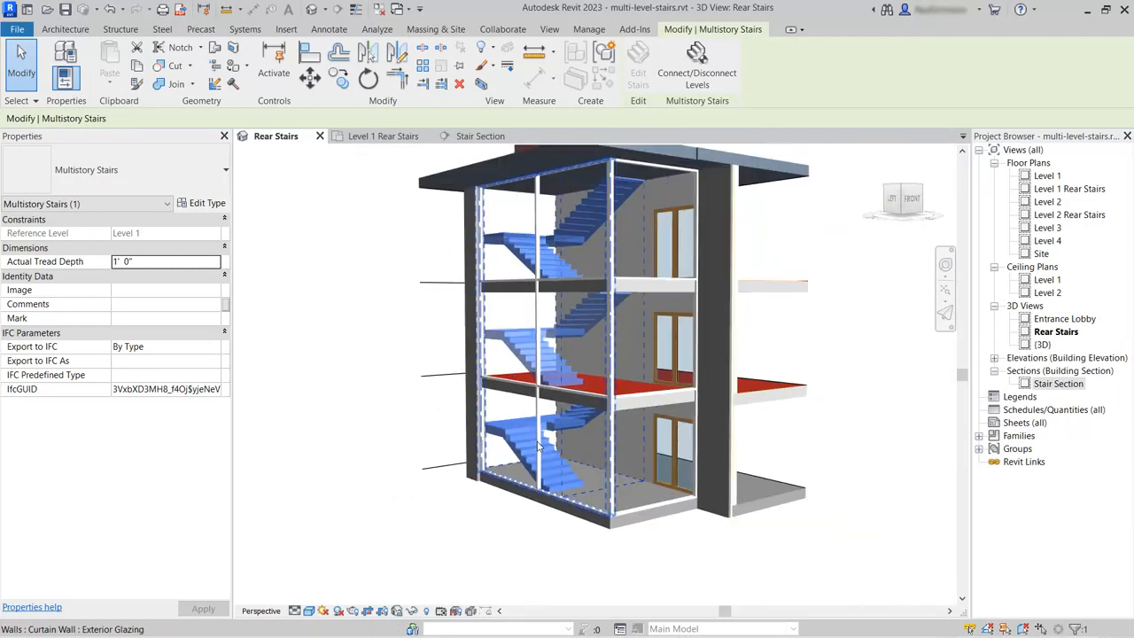
middle_click_drag(554, 363, 567, 389, "shift")
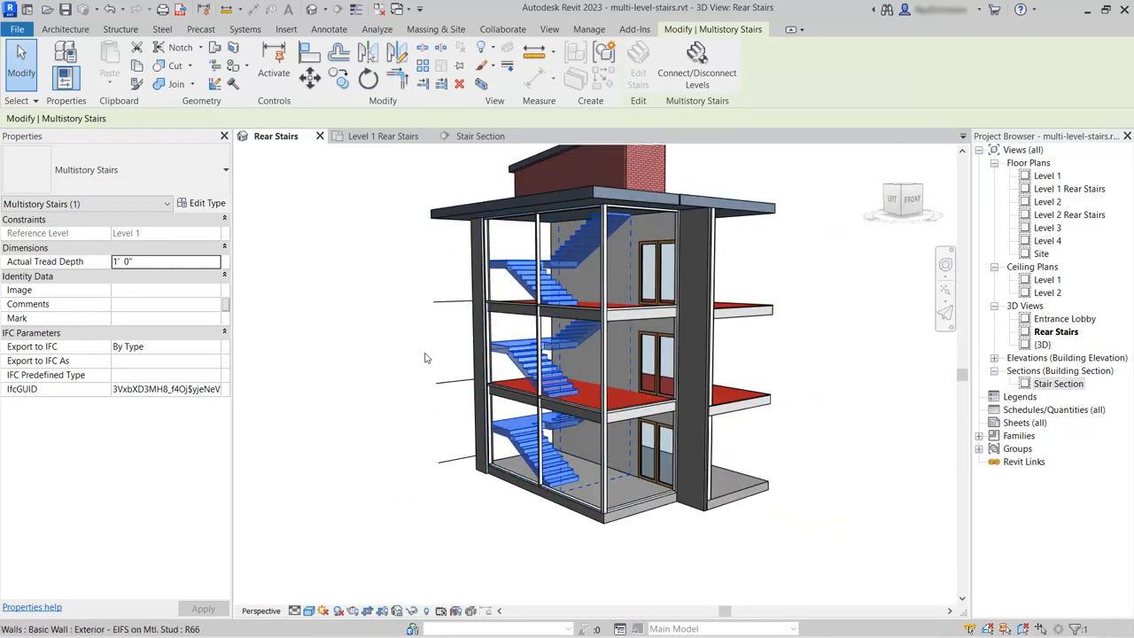
scroll(434, 285, "up", 2)
left_click(352, 413)
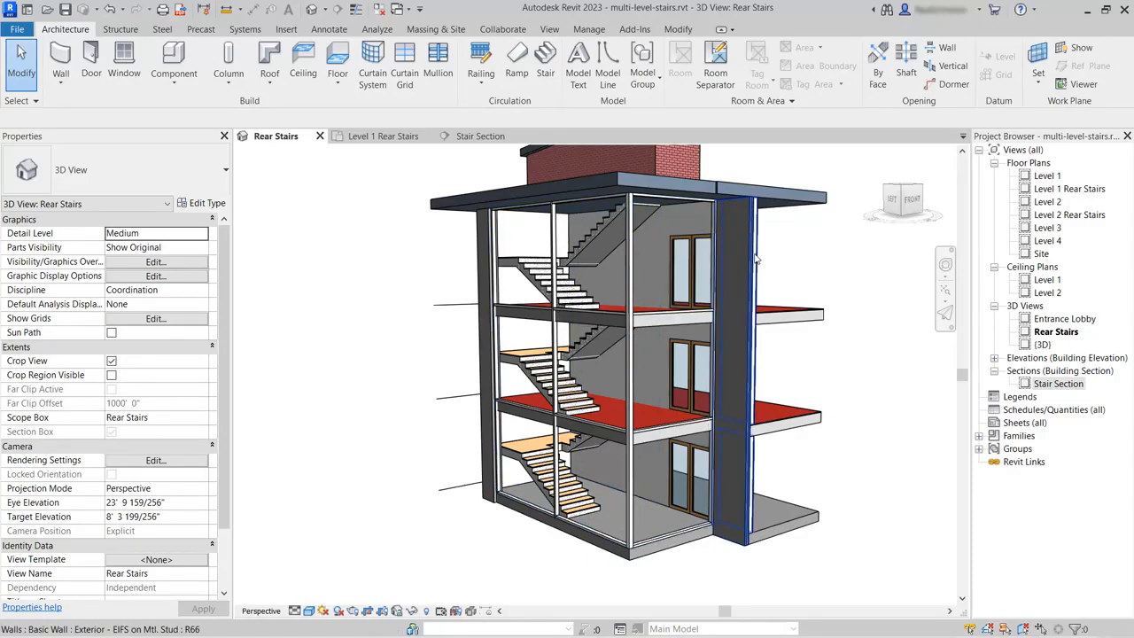
Open the Level 2 Rear Stairs floor plan and show the stair area up close
left_click(1054, 215)
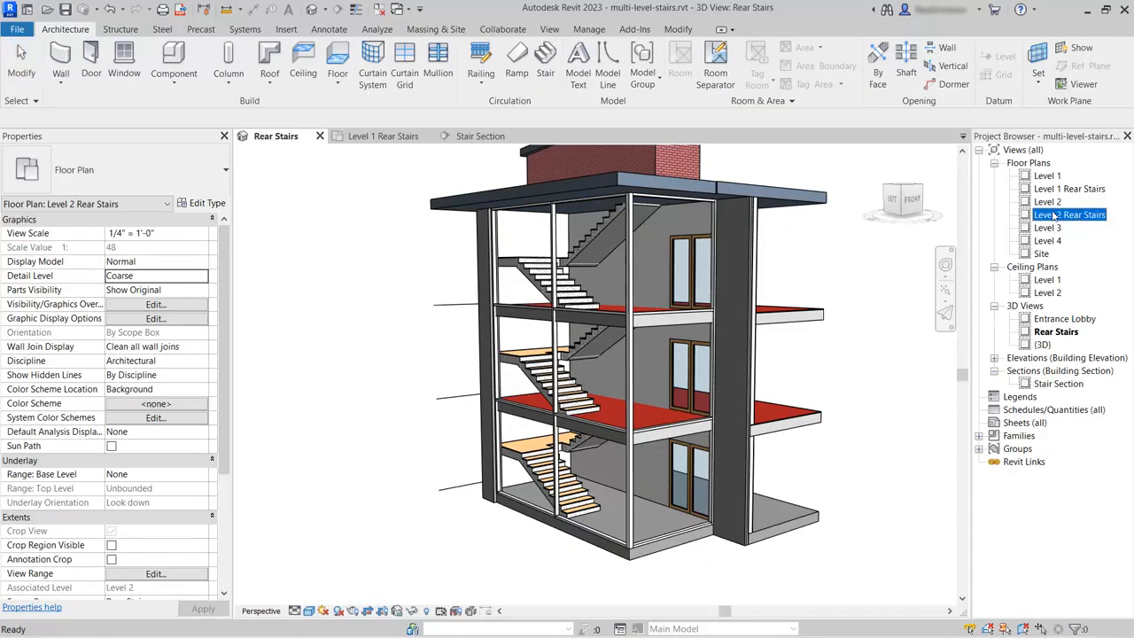
double_click(1040, 217)
scroll(531, 337, "up", 5)
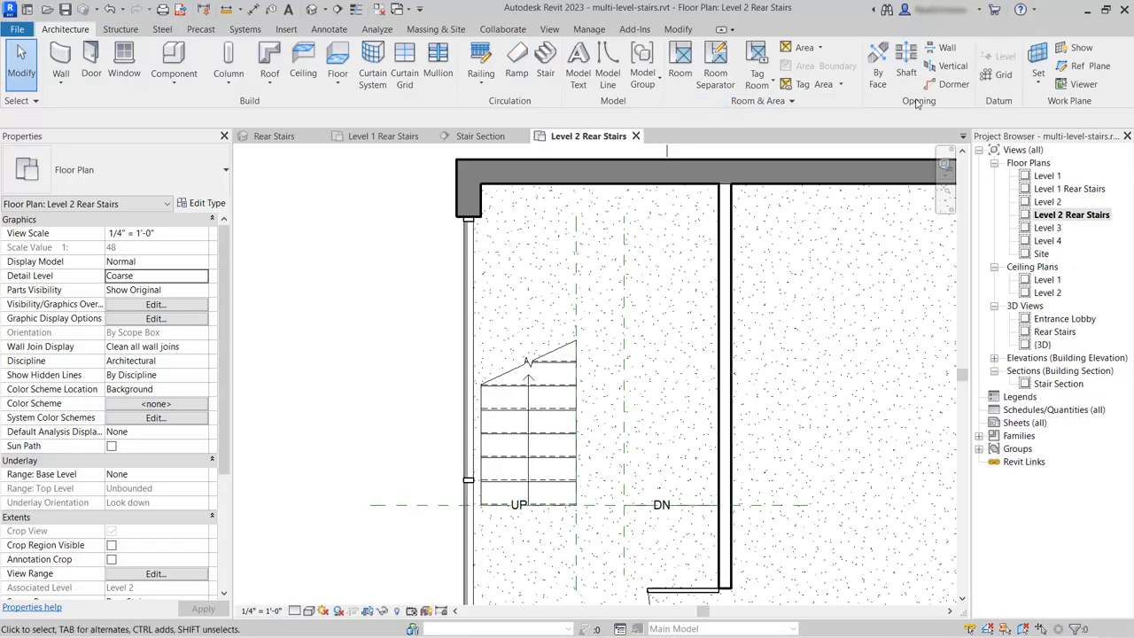
Start a shaft opening and sketch its rectangular boundary from the upper inner corner of the stairwell to the outer corner of the first up riser
left_click(906, 60)
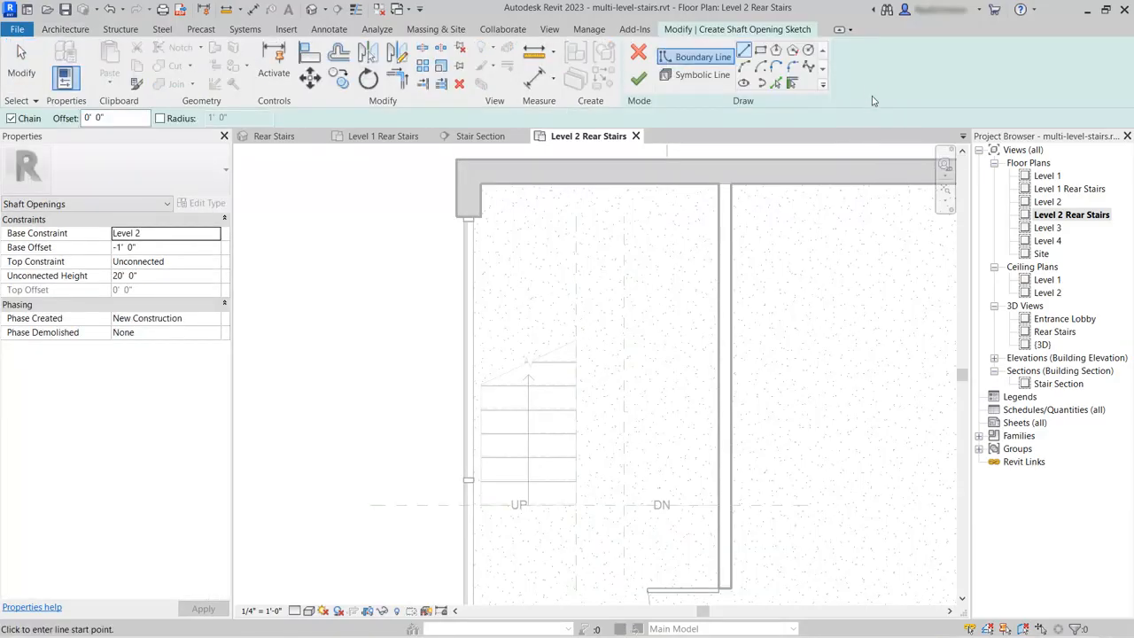
left_click(761, 52)
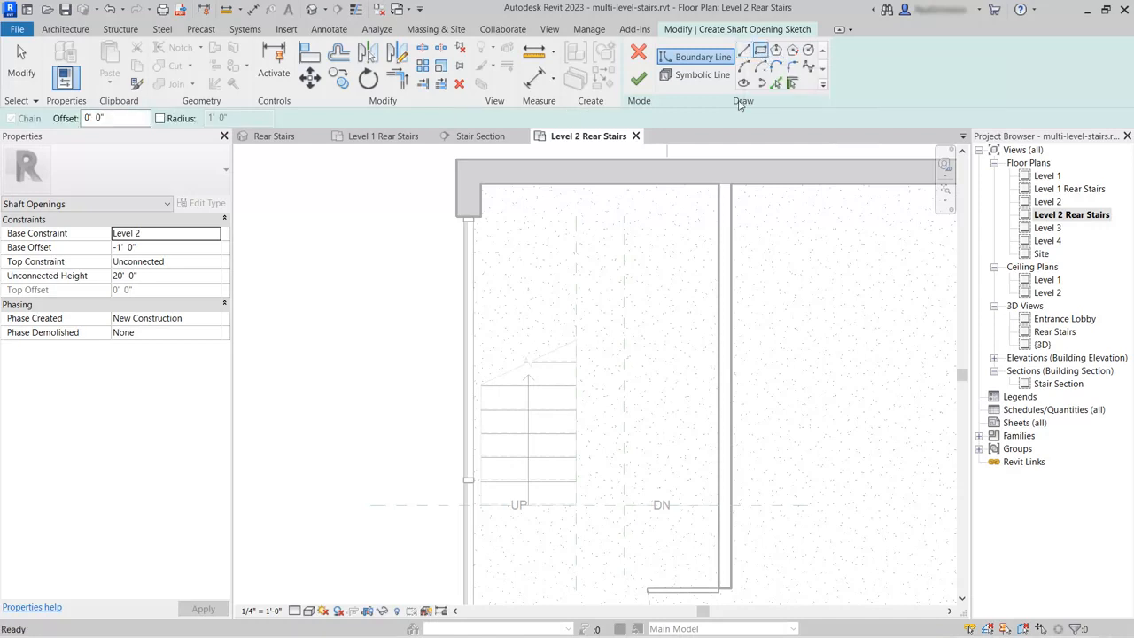
left_click(718, 184)
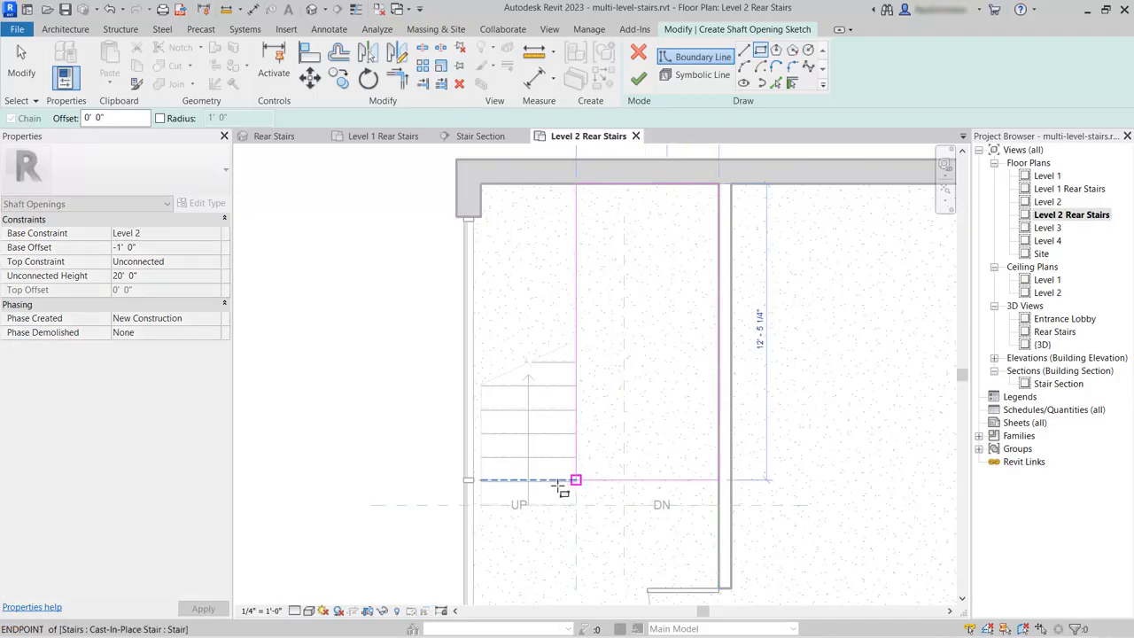
scroll(480, 504, "up", 6)
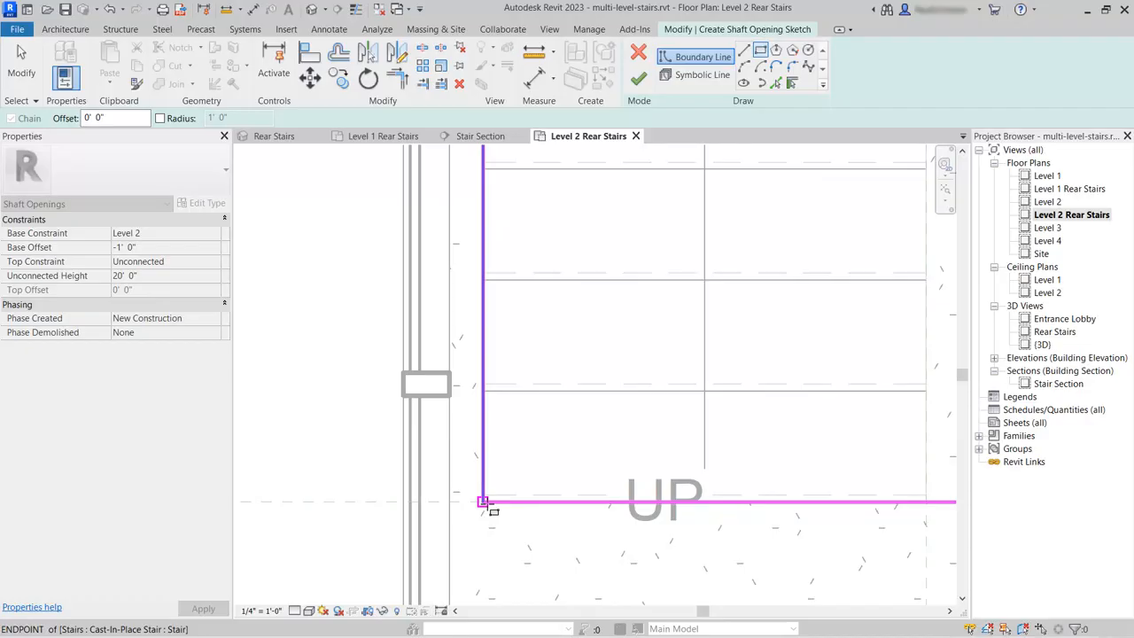
left_click(482, 501)
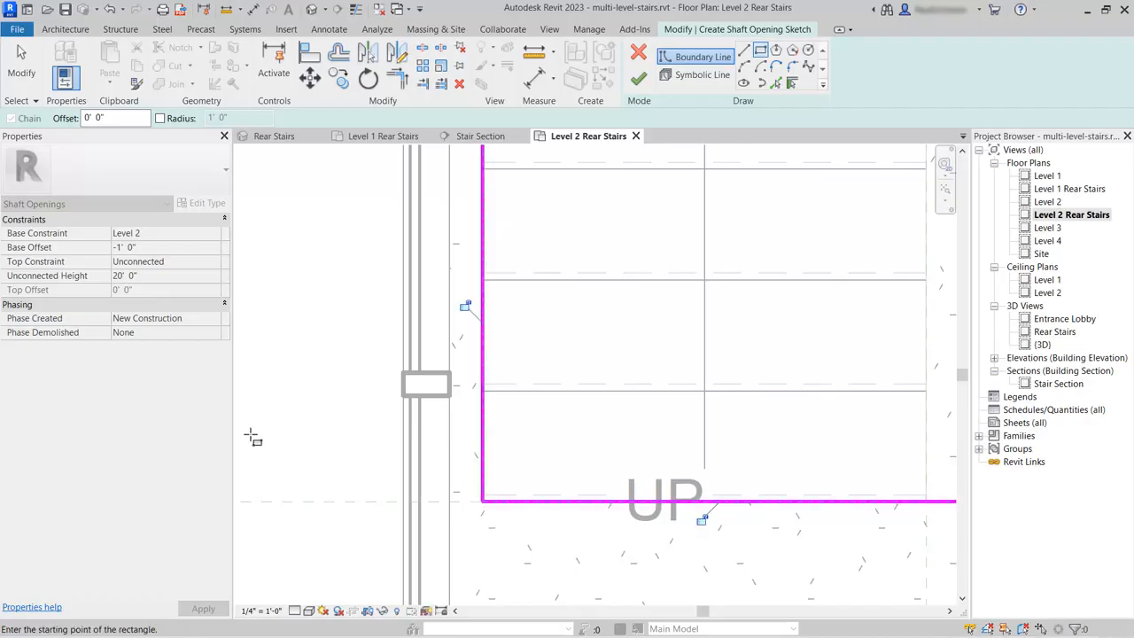
scroll(294, 457, "down", 3)
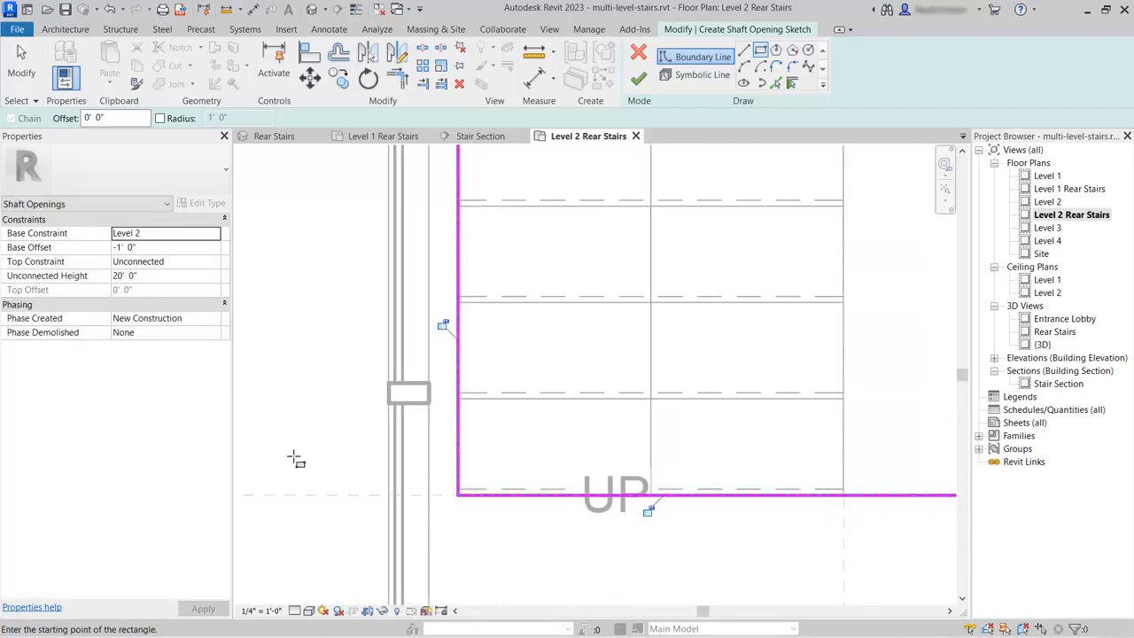
Add shaft boundary lines picked from the up flight's second riser line and the inner edge of that flight
scroll(474, 551, "down", 1)
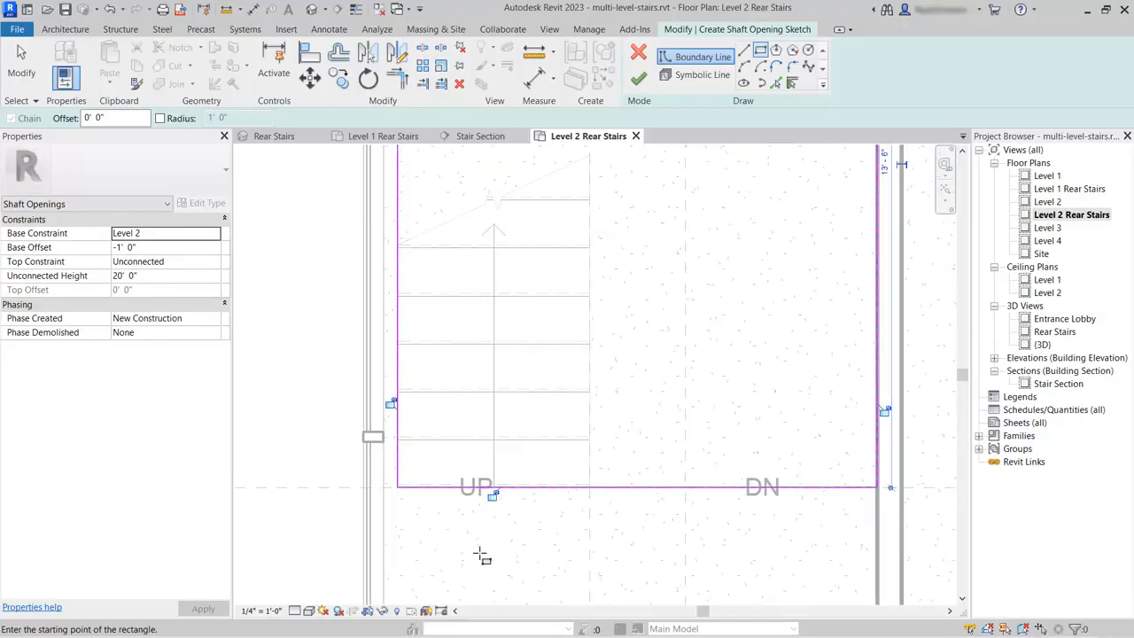
left_click(775, 84)
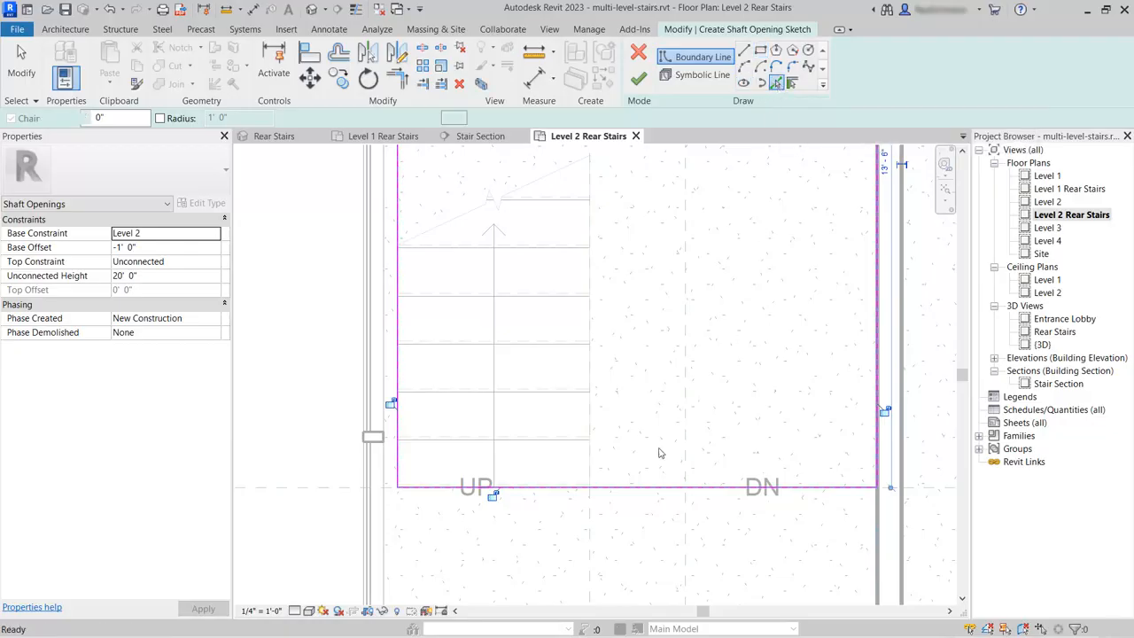
left_click(549, 452)
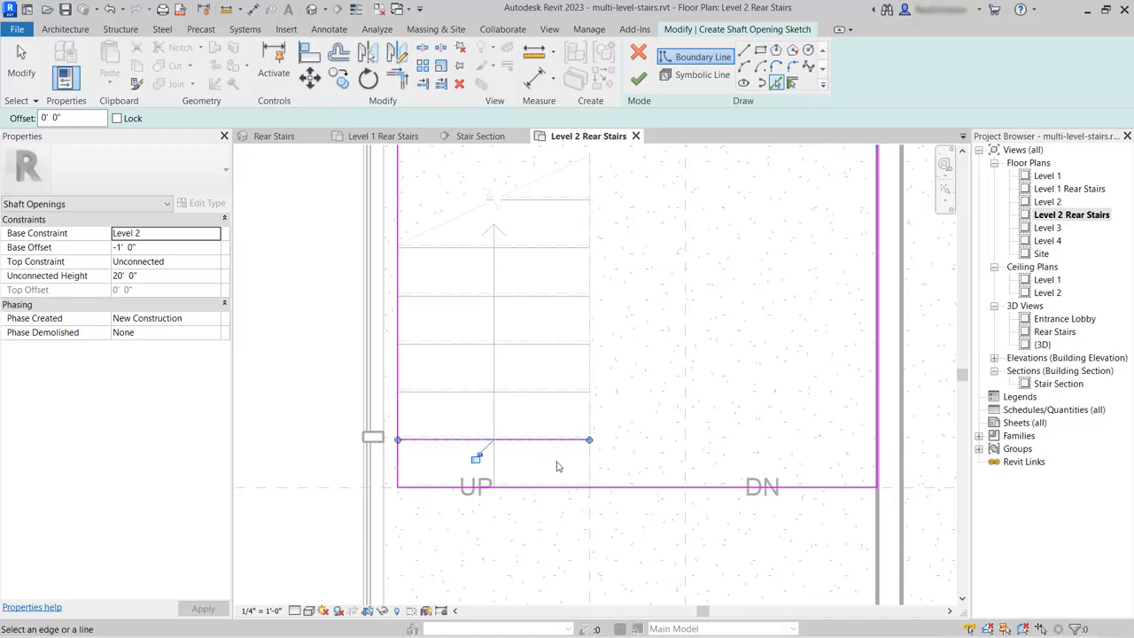
left_click(588, 469)
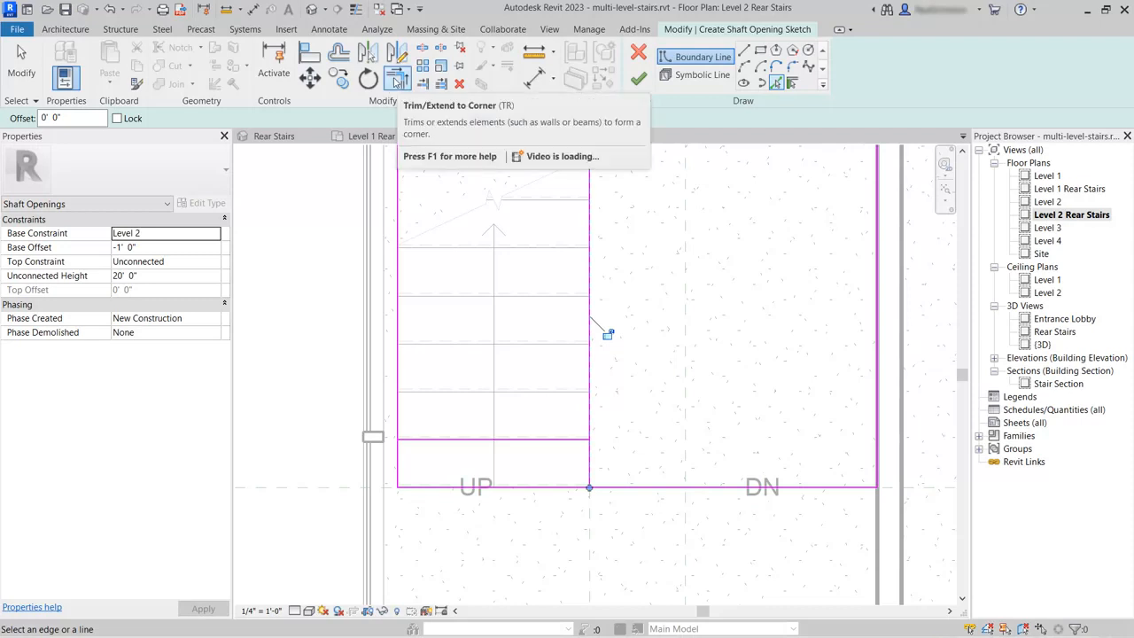
Trim the boundary lines to corners so the outline notches around the first up tread, and finish the shaft opening
left_click(395, 78)
left_click(398, 426)
left_click(417, 440)
left_click(578, 441)
left_click(590, 462)
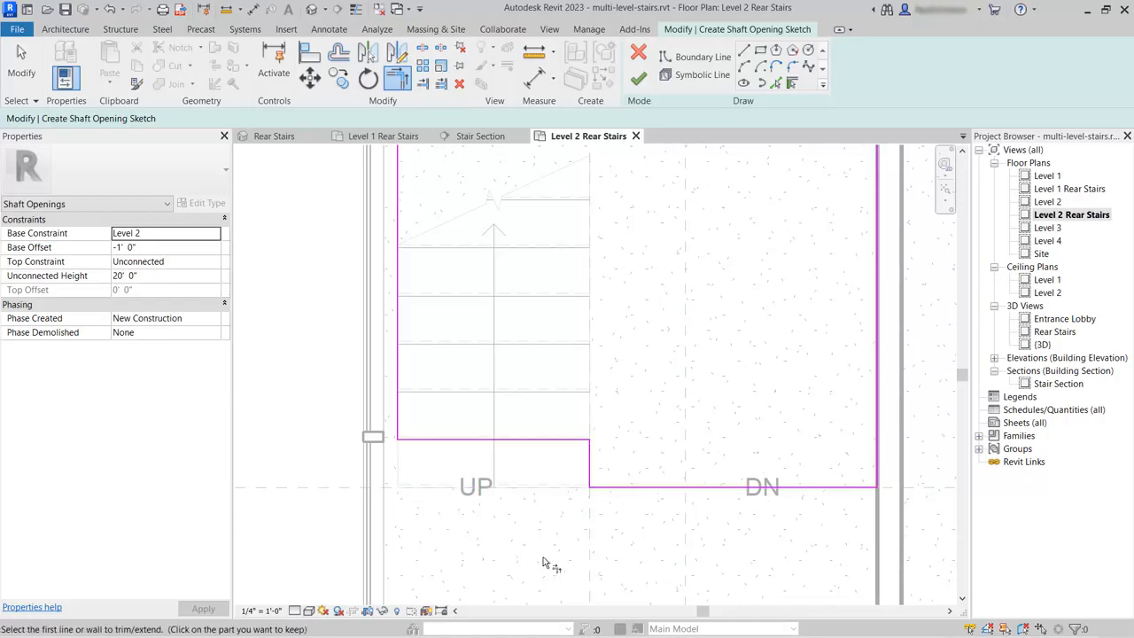
scroll(517, 562, "down", 1)
scroll(513, 560, "down", 4)
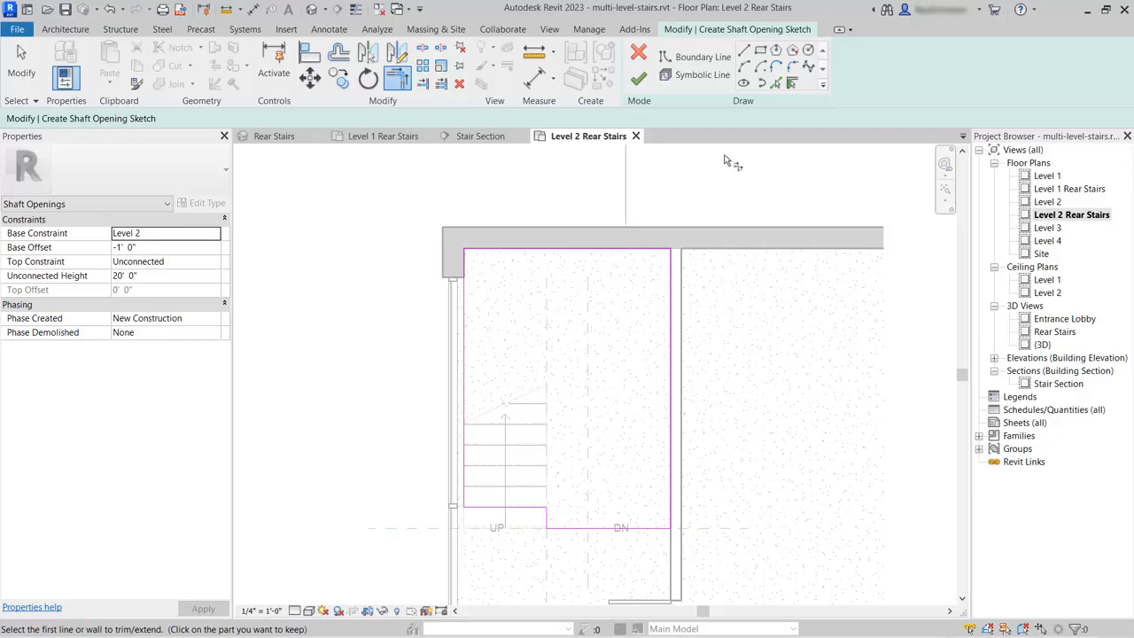
left_click(636, 81)
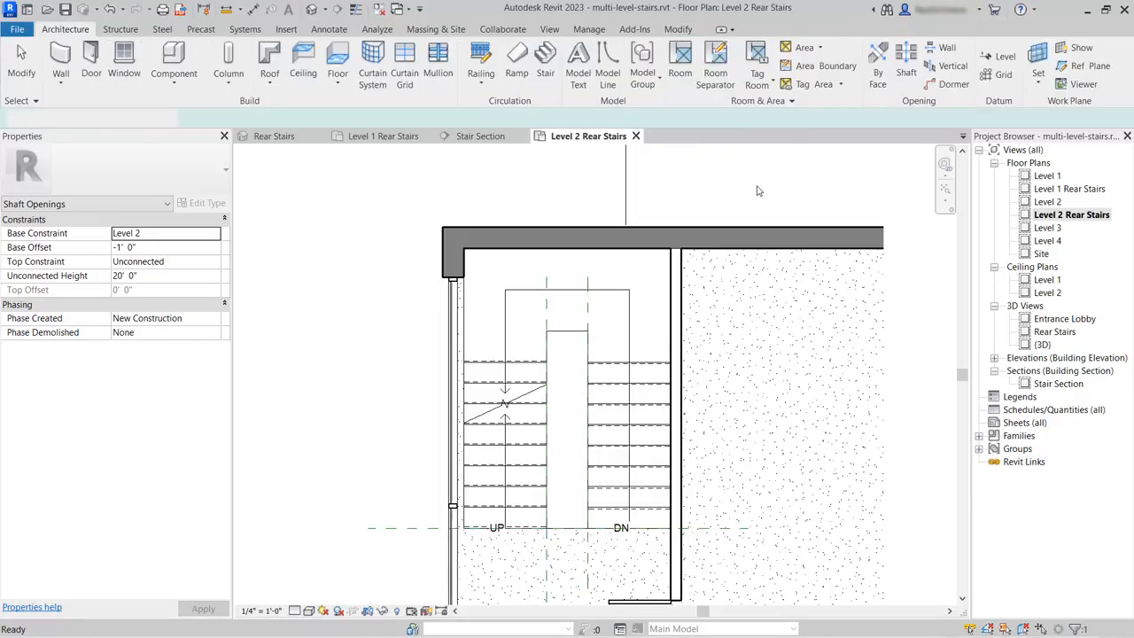
Examine the shaft opening's vertical extent and the floor cuts beside the flights in the Stair Section view
left_click(479, 137)
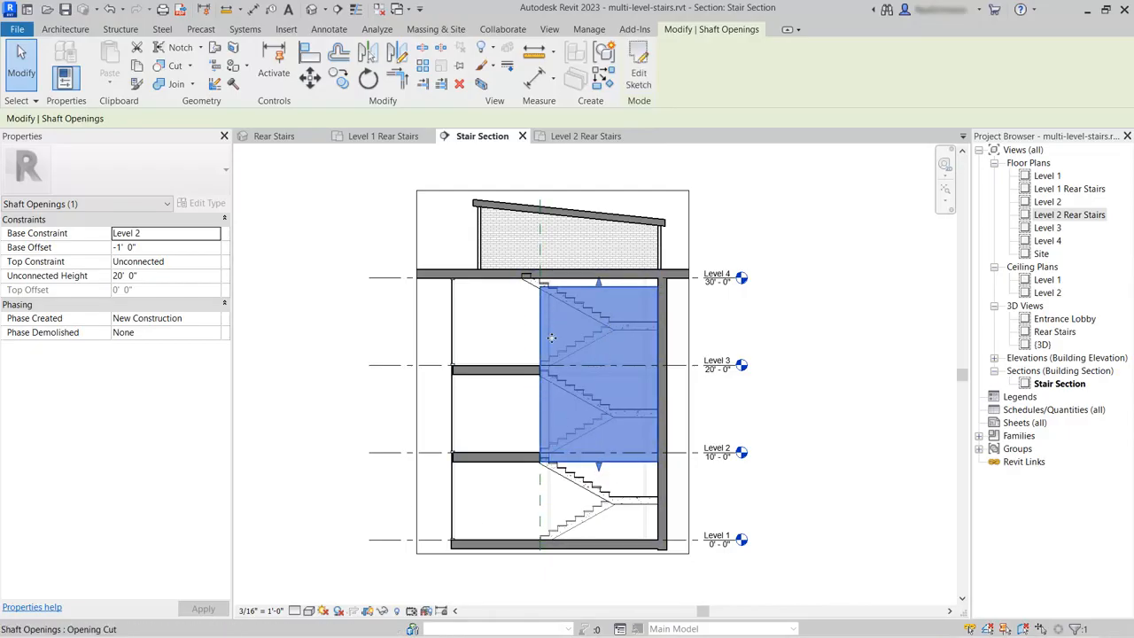
left_click(804, 431)
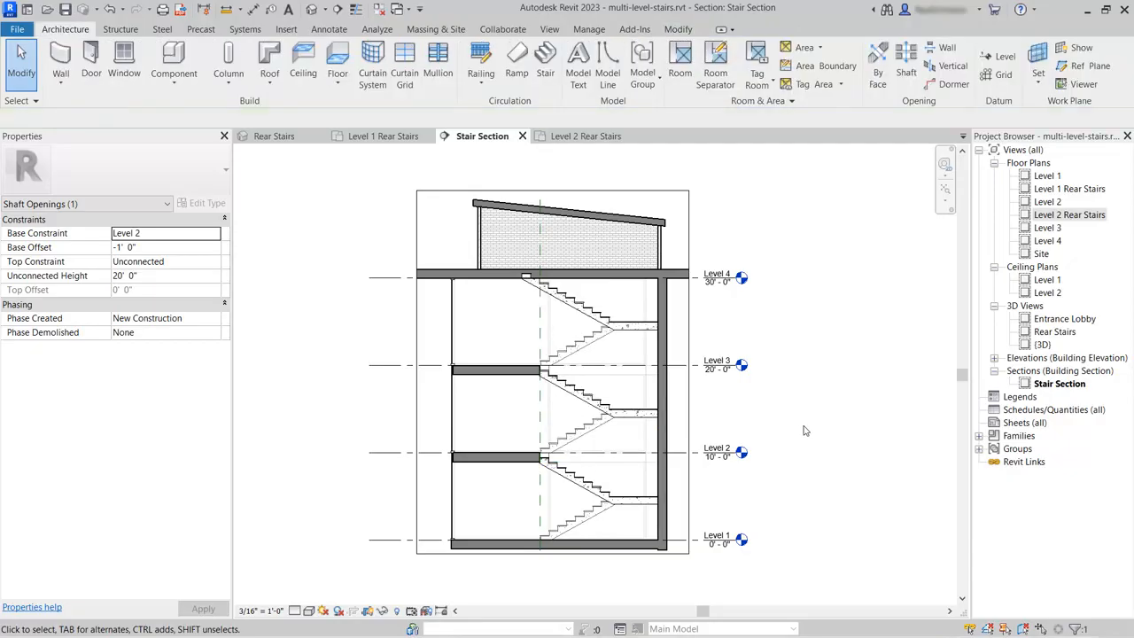
scroll(497, 398, "up", 1)
scroll(497, 397, "up", 2)
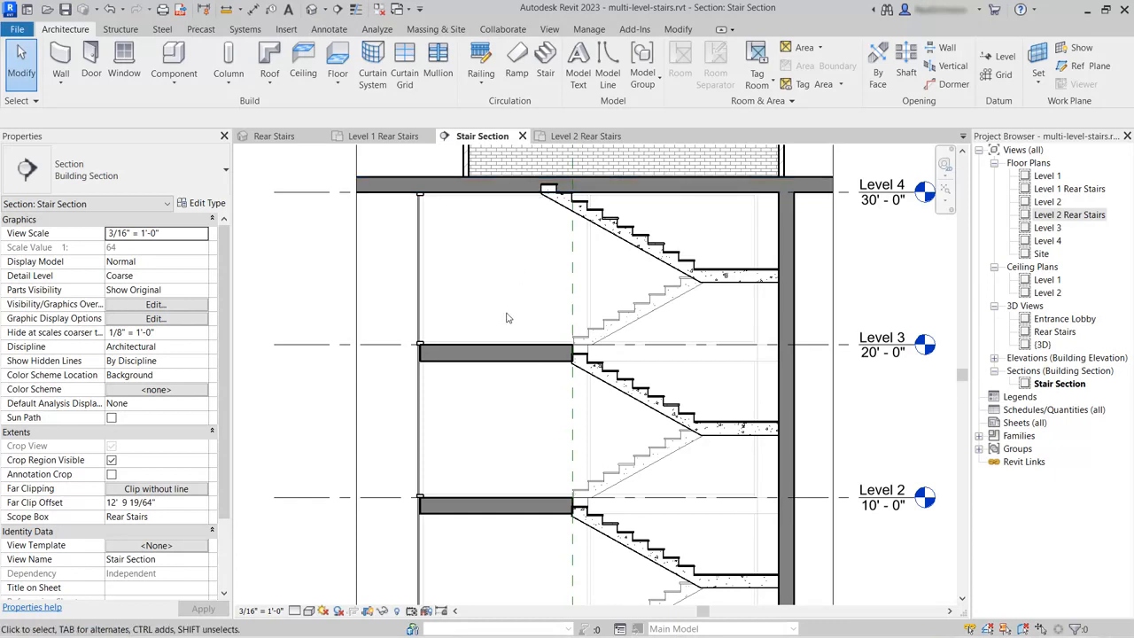
Open the Level 4 floor plan and show the rooftop stair enclosure up close
left_click(1046, 241)
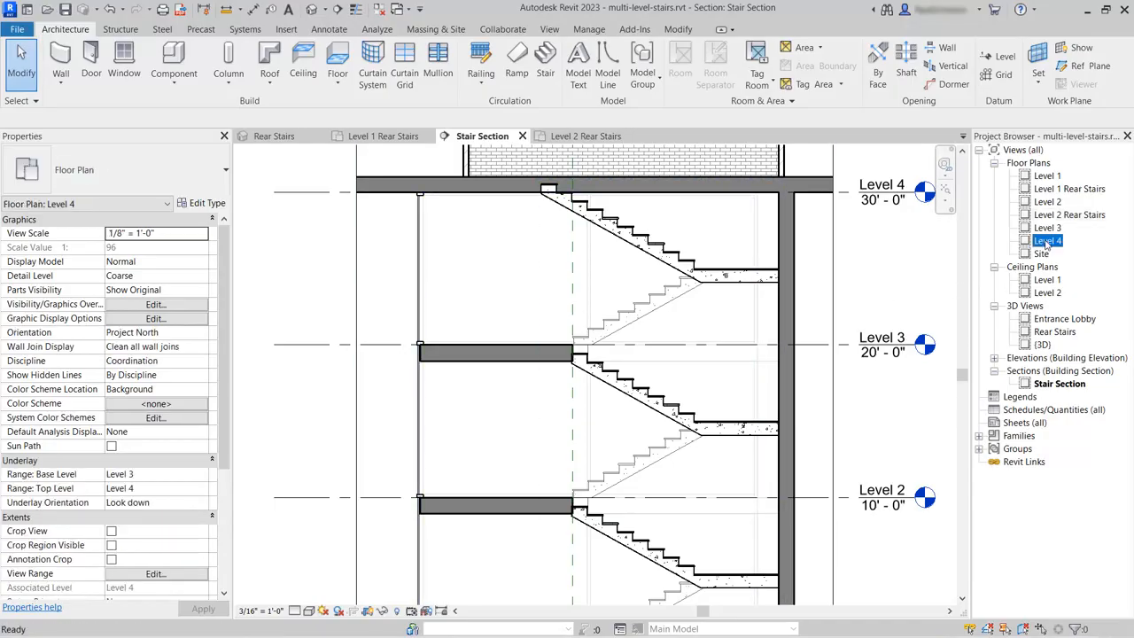
double_click(1047, 241)
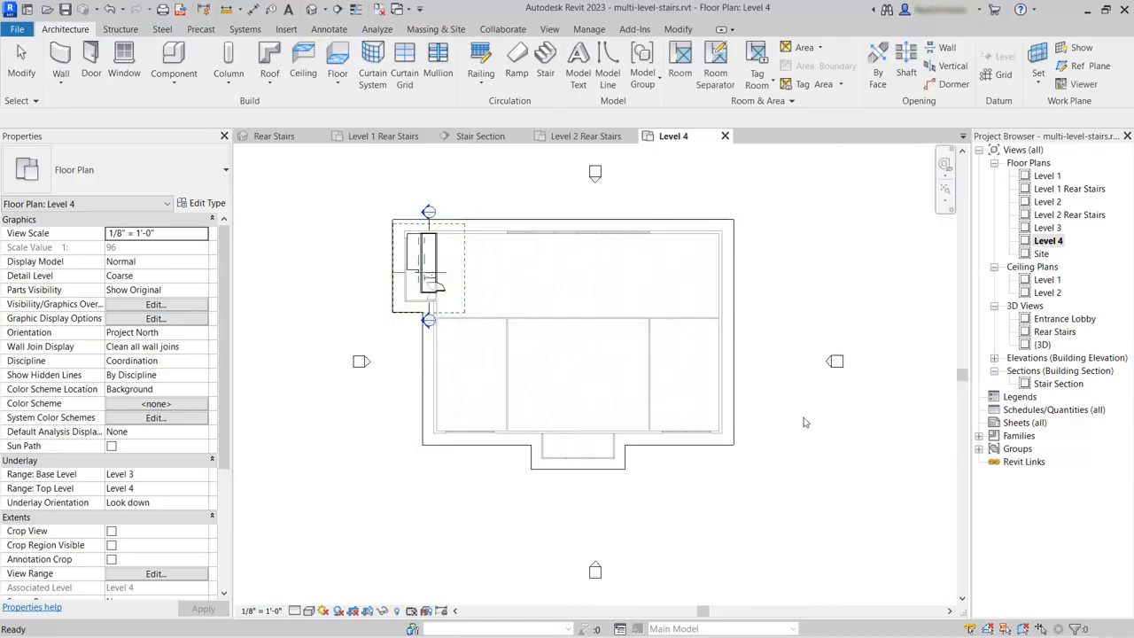
scroll(370, 222, "up", 5)
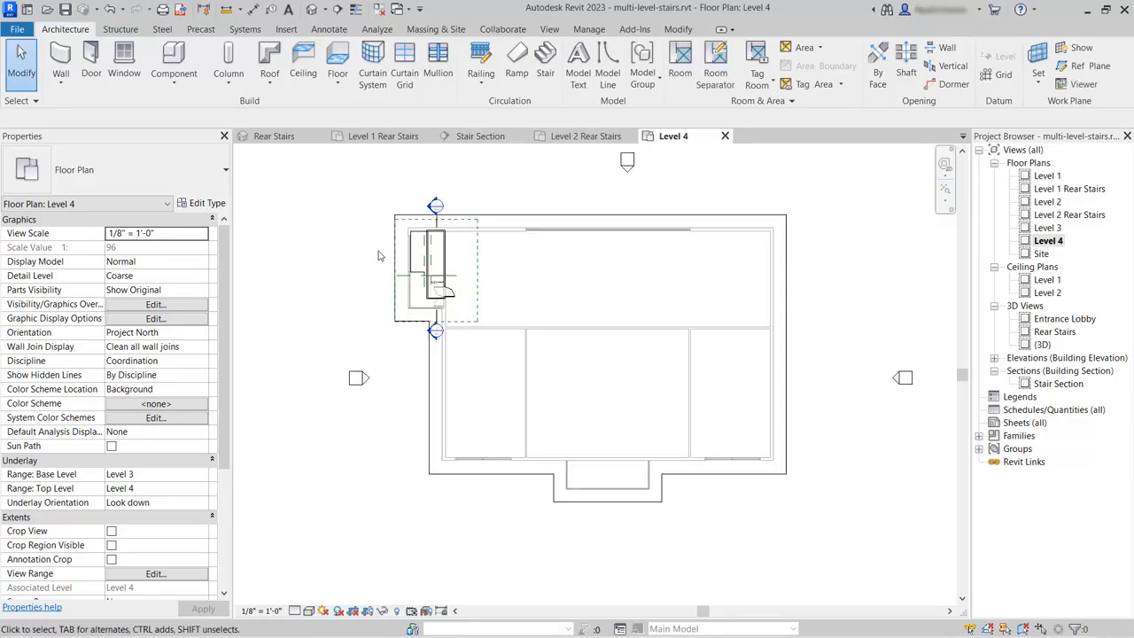
scroll(370, 221, "up", 2)
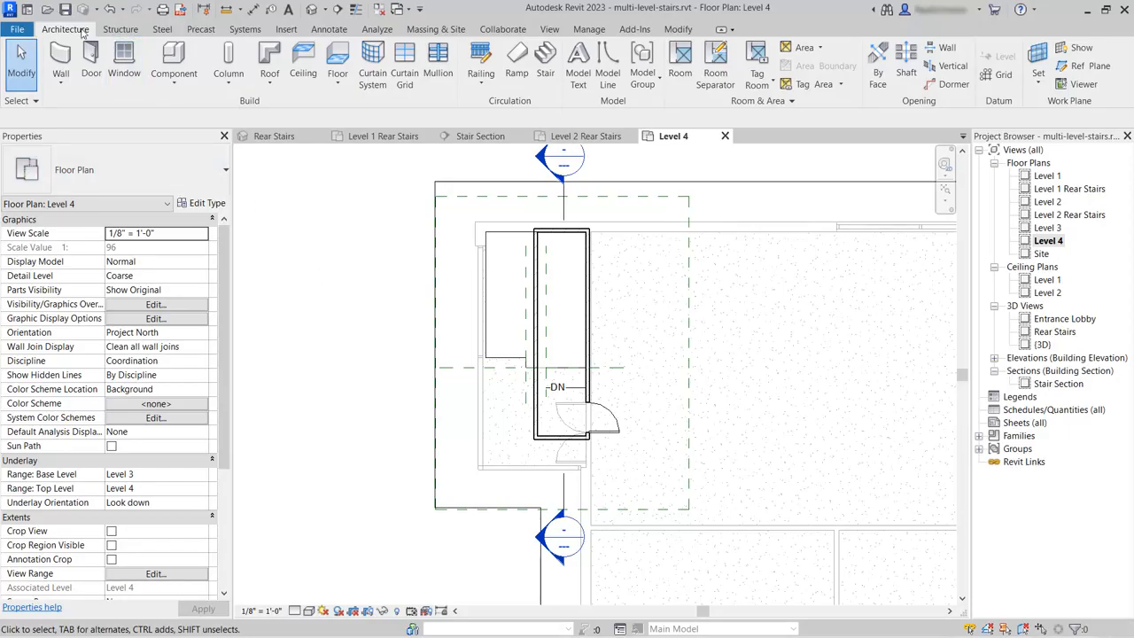
Cut a vertical opening in the Level 4 roof, sketching a rectangle about 15' 6" long from the enclosure's inner corner to the top run's end corner
left_click(955, 68)
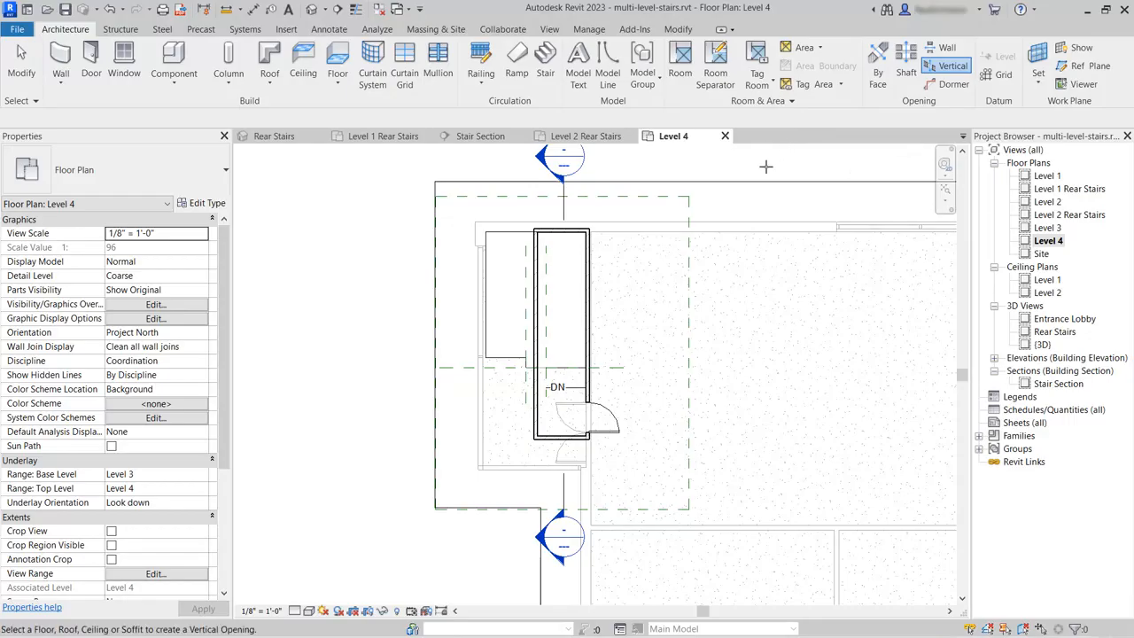
left_click(735, 180)
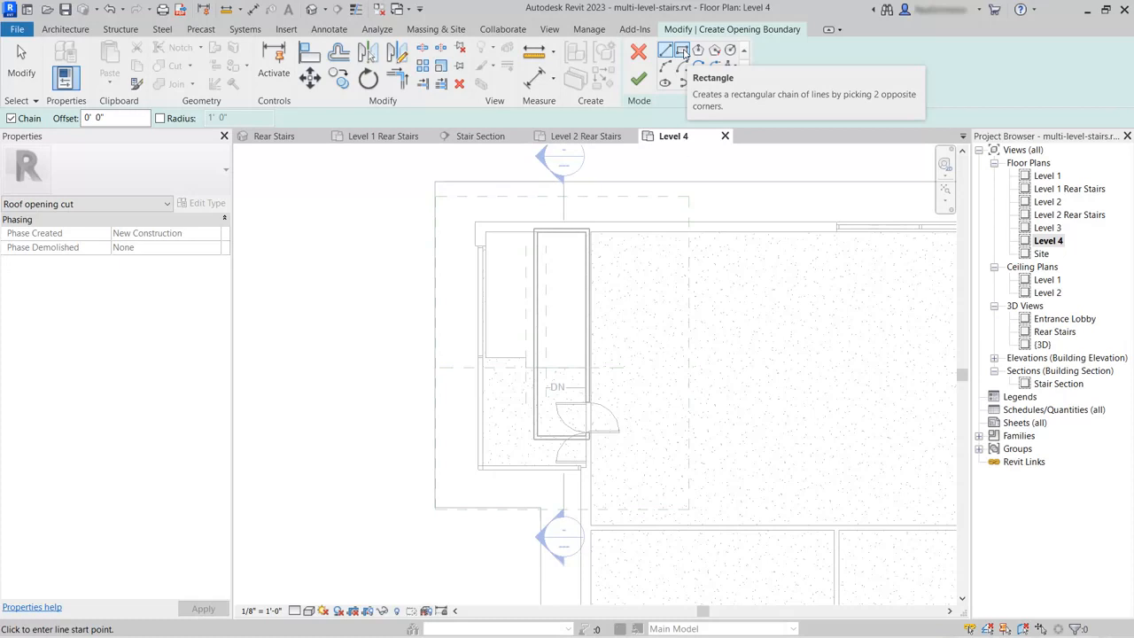
left_click(681, 52)
scroll(506, 410, "up", 3)
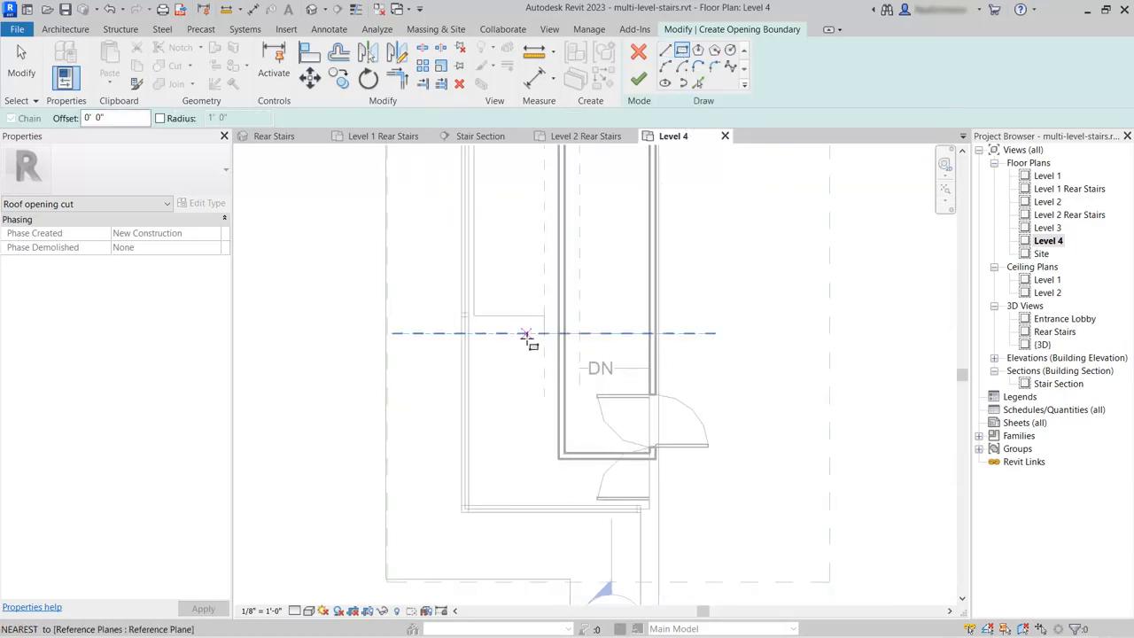
middle_click_drag(611, 286, 614, 379)
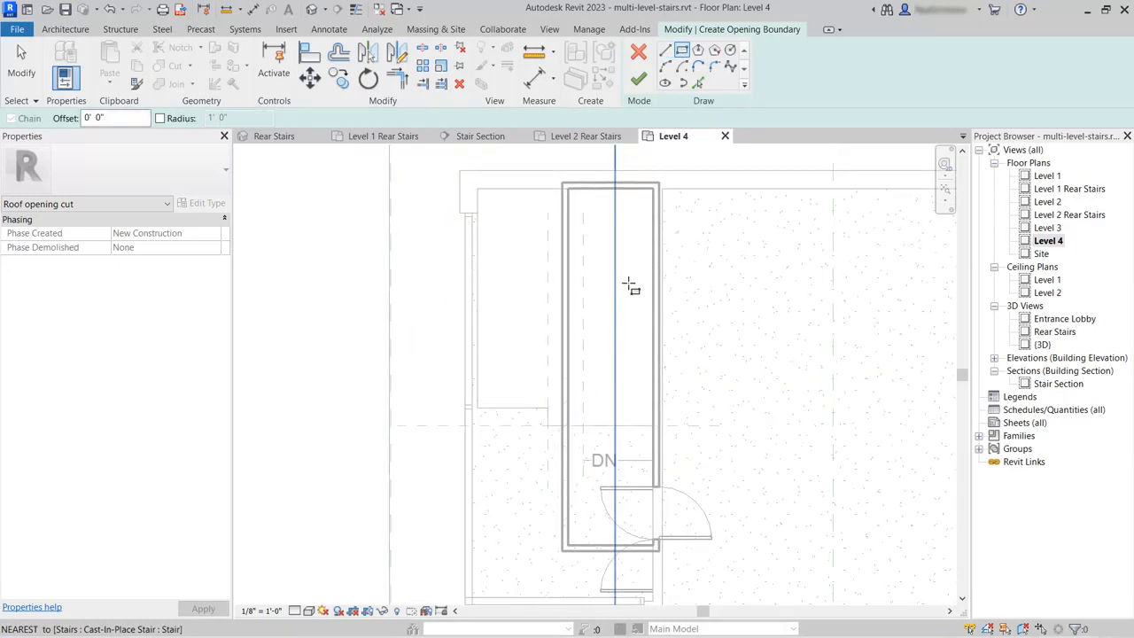
scroll(629, 311, "up", 1)
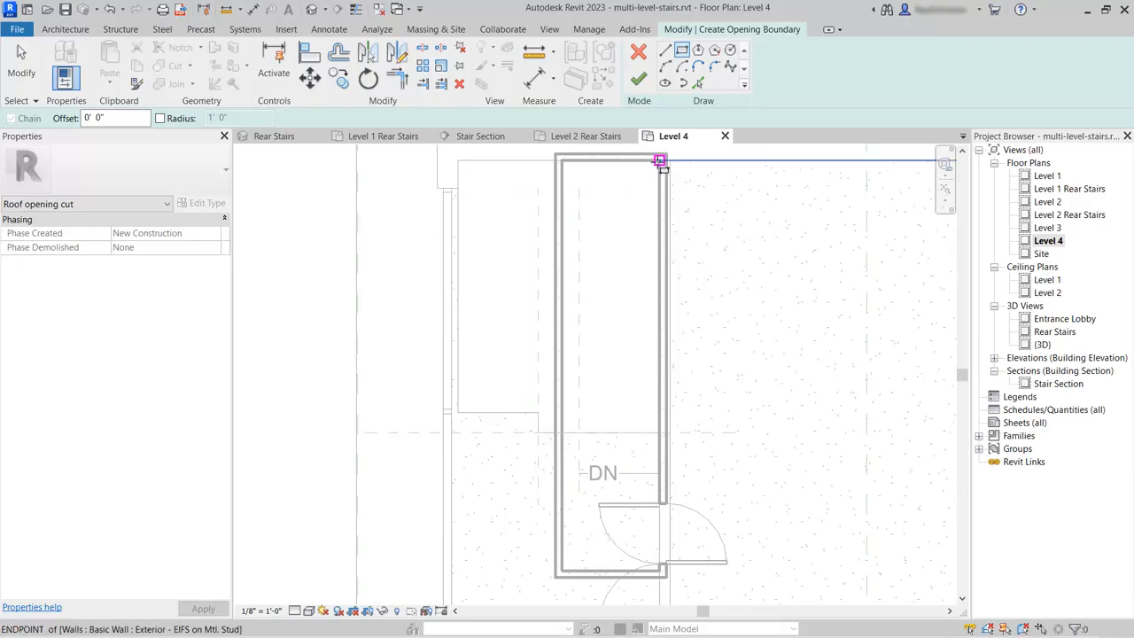
left_click(660, 161)
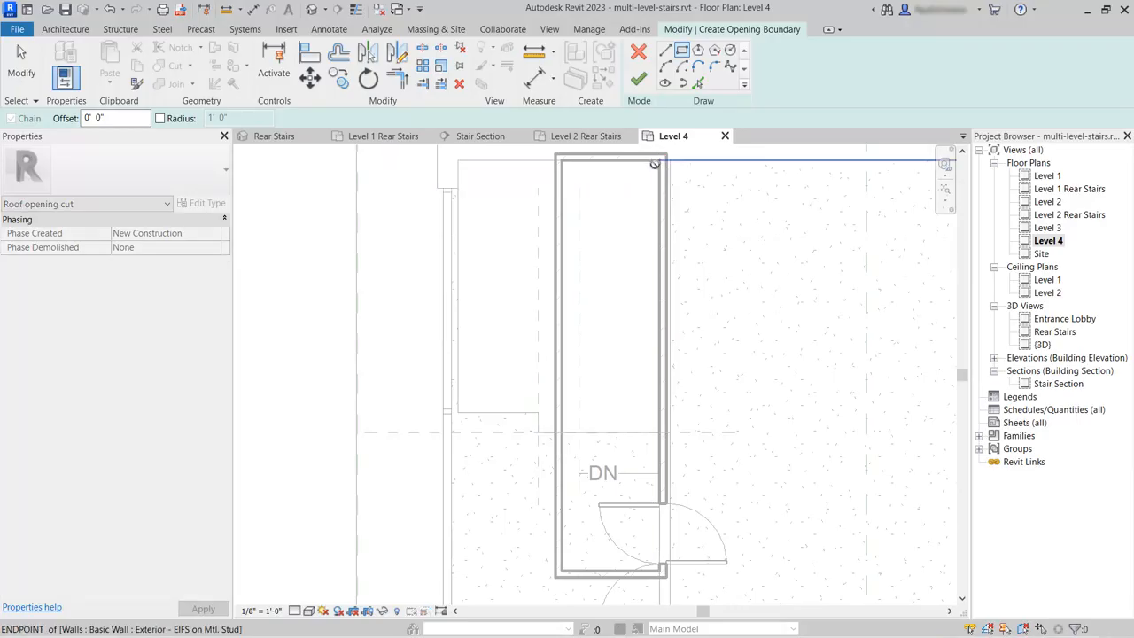
scroll(607, 445, "up", 2)
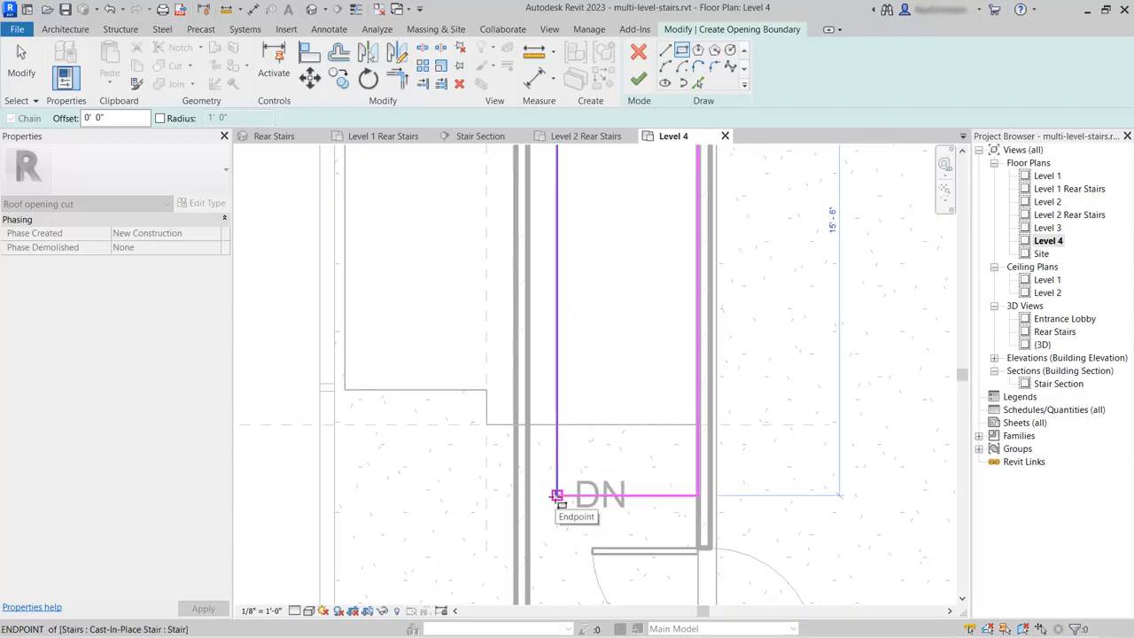
left_click(556, 495)
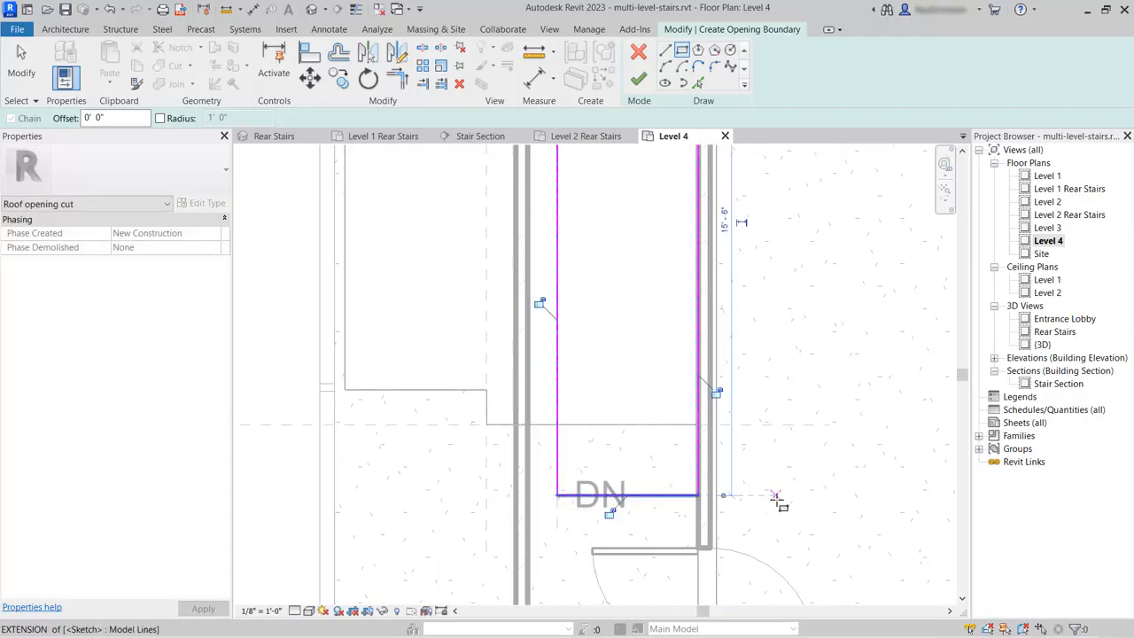
left_click(637, 79)
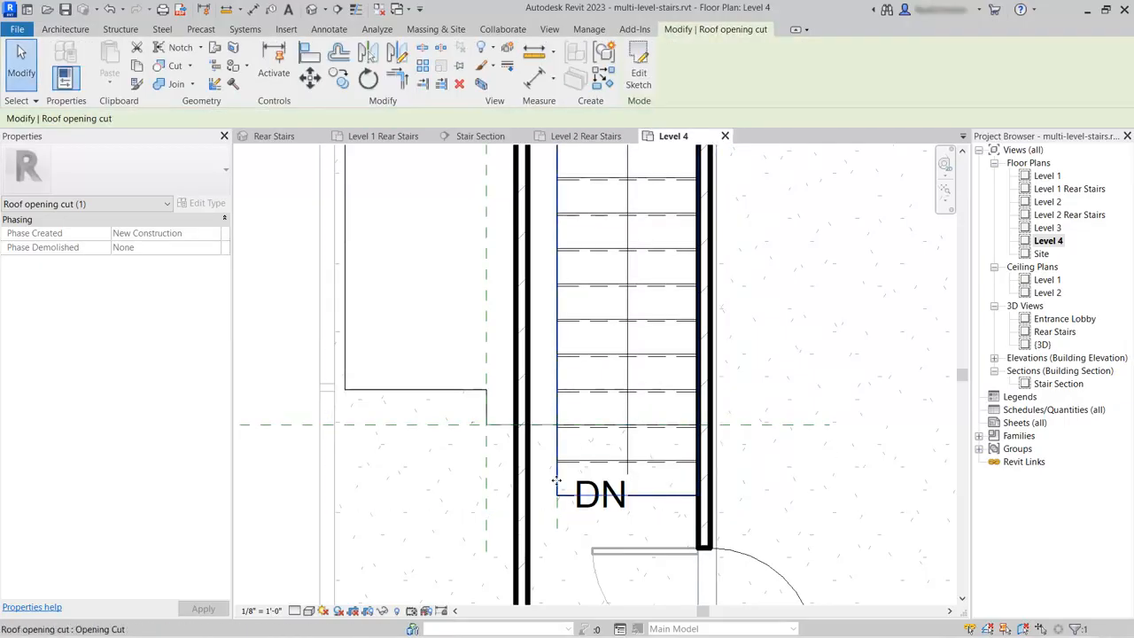
Examine the roof opening and the stair's top flight in the Stair Section and the Rear Stairs 3D view
scroll(556, 481, "down", 4)
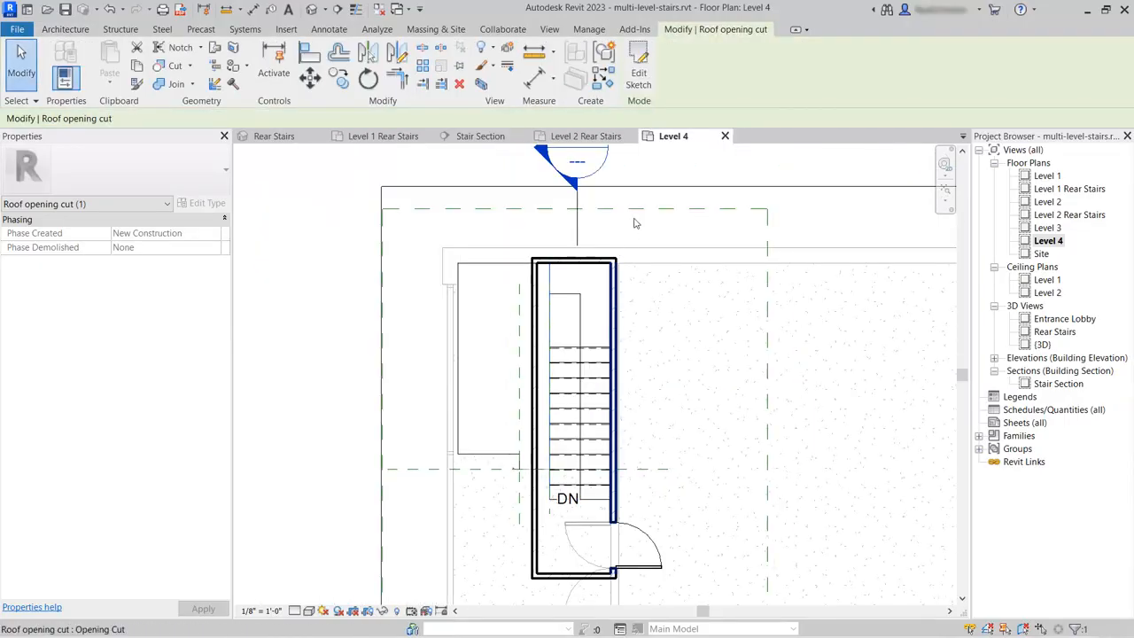
left_click(470, 136)
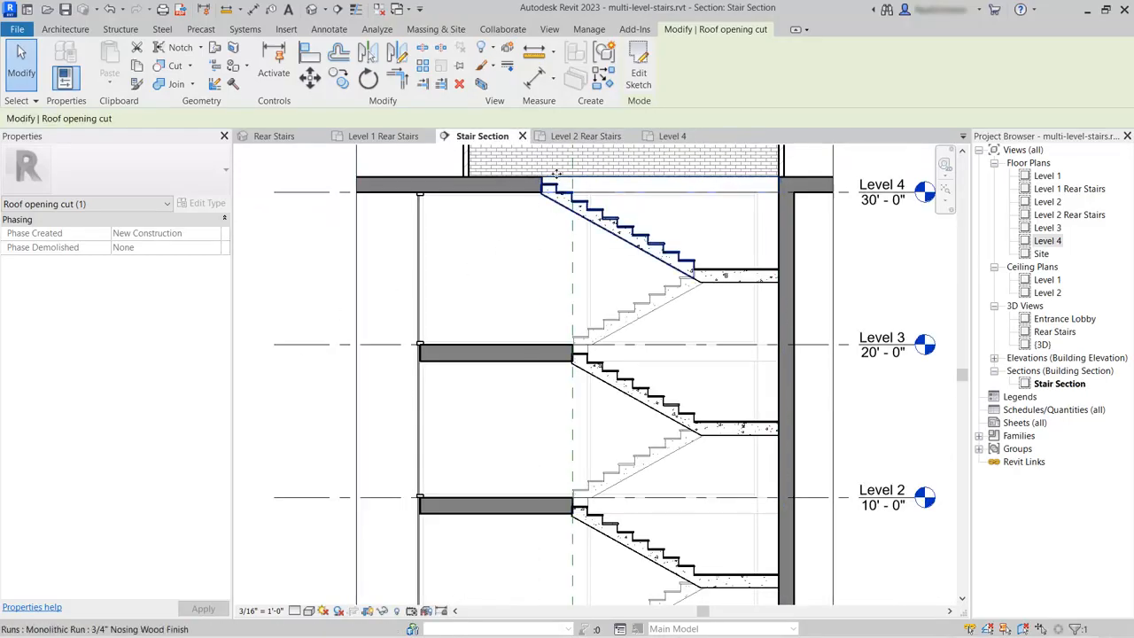
left_click(310, 449)
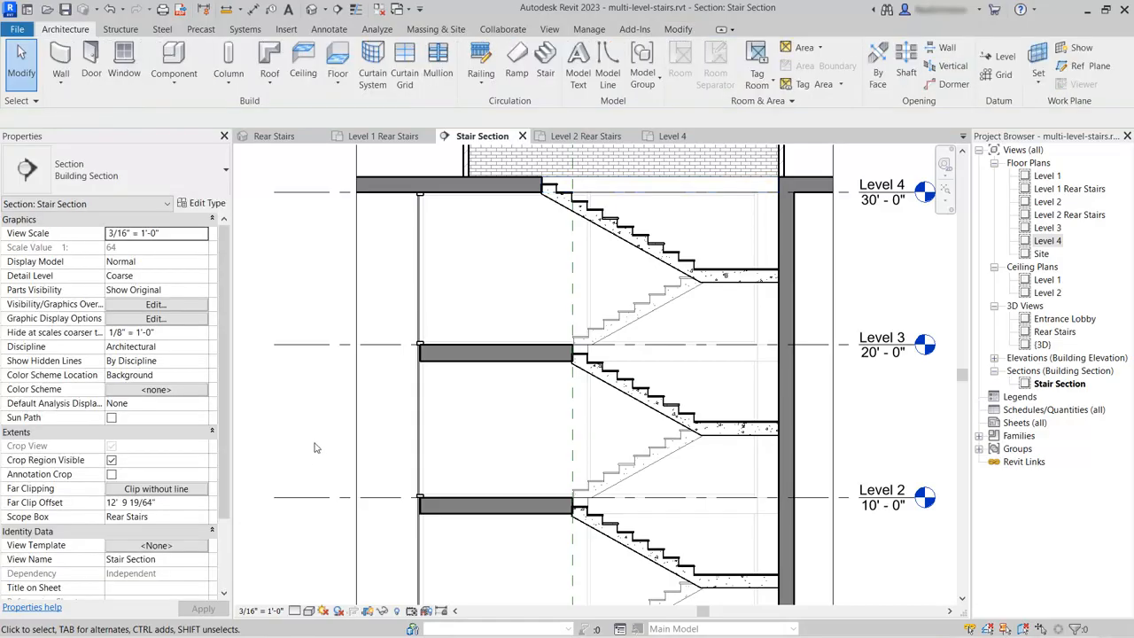
left_click(285, 138)
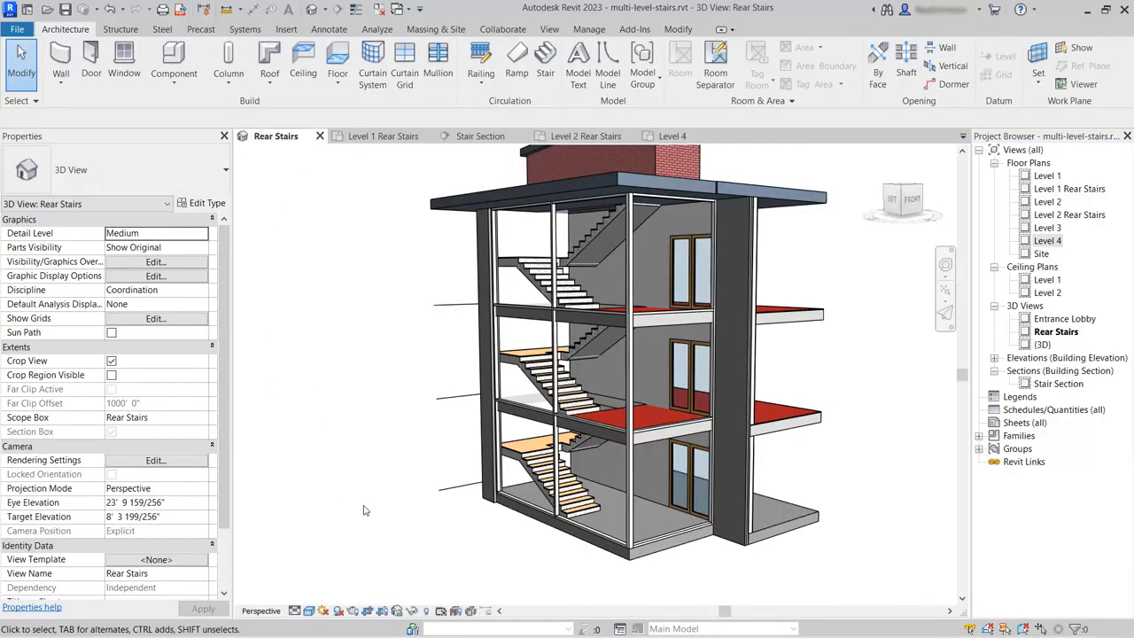
middle_click_drag(410, 394, 454, 450, "shift")
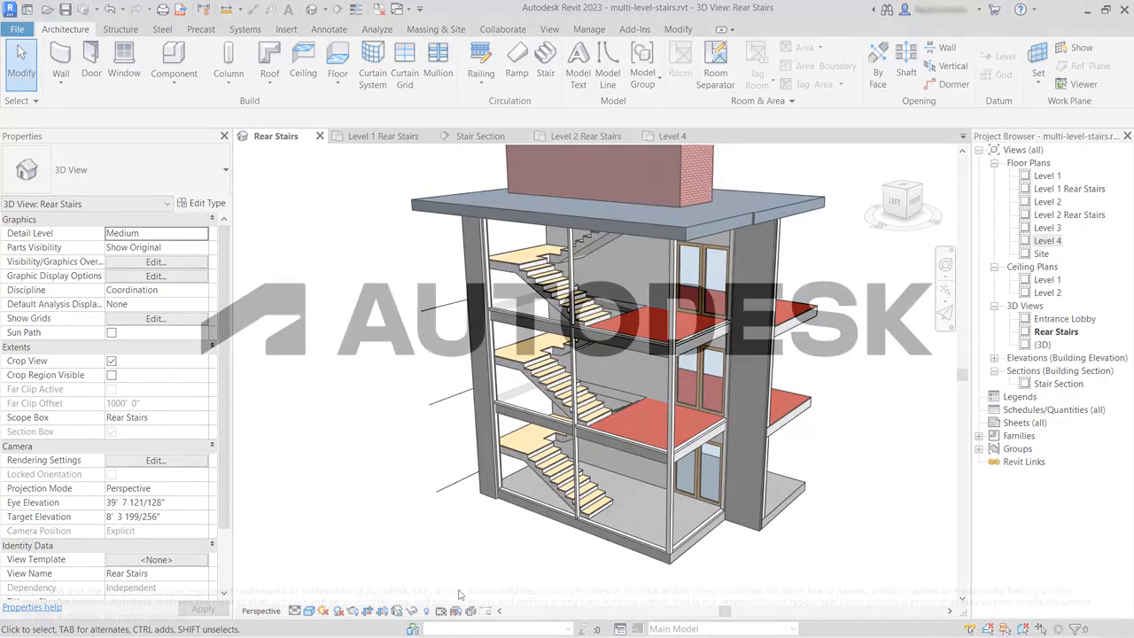